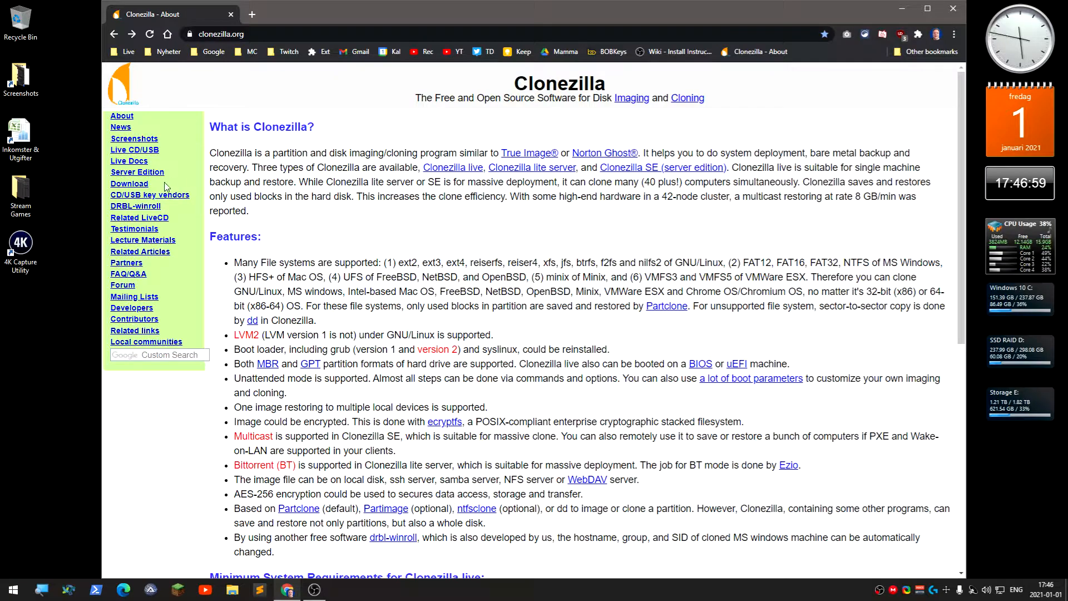
# Open the download options for the alternative stable 20201102-groovy release and choose the iso file type with the amd64 architecture.
pyautogui.click(137, 187)
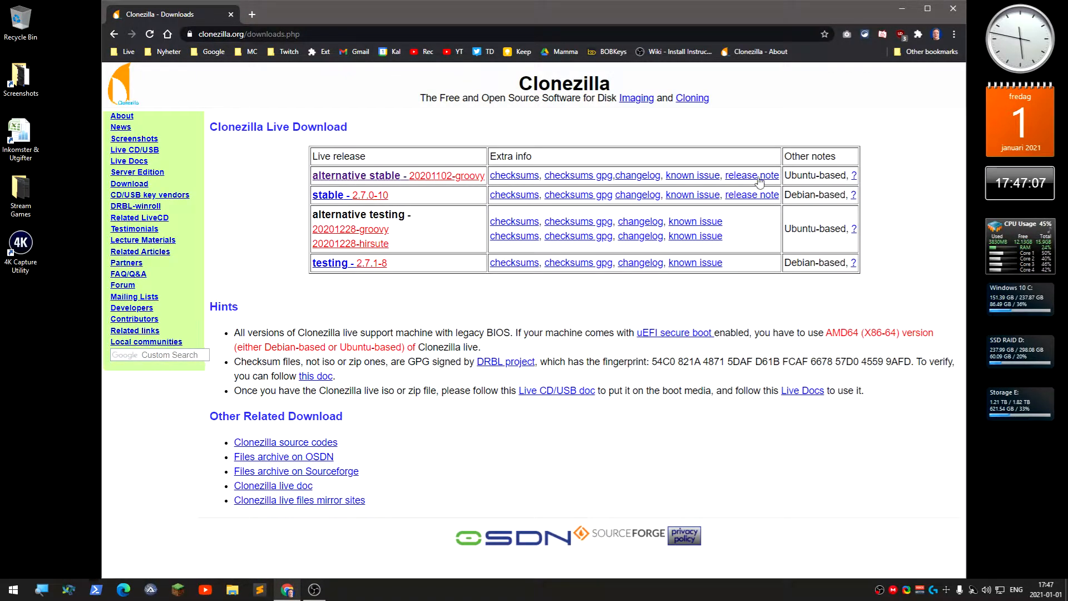
pyautogui.click(429, 178)
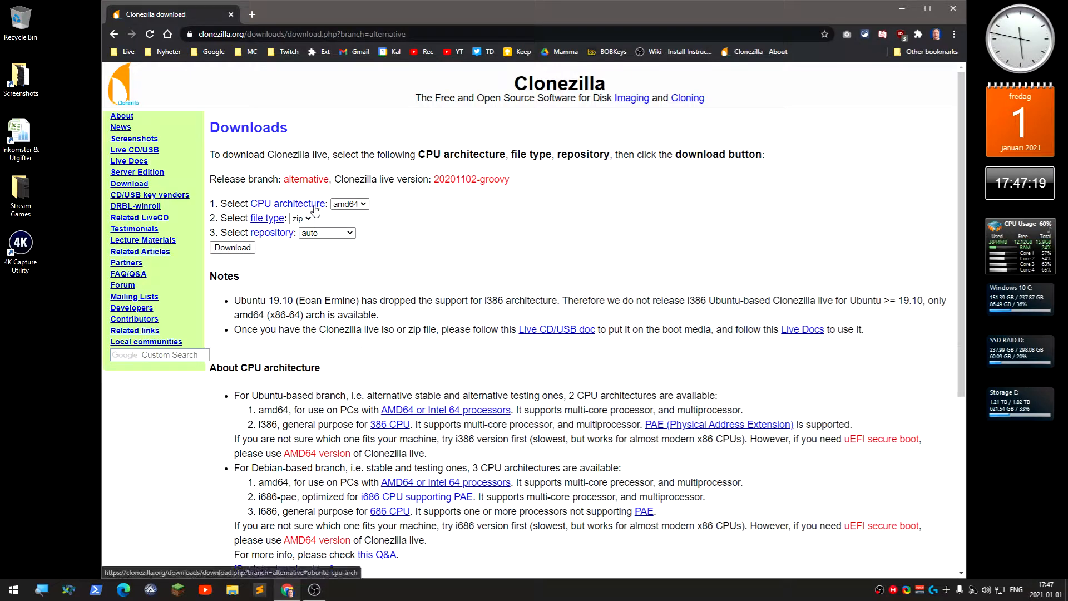
pyautogui.click(365, 205)
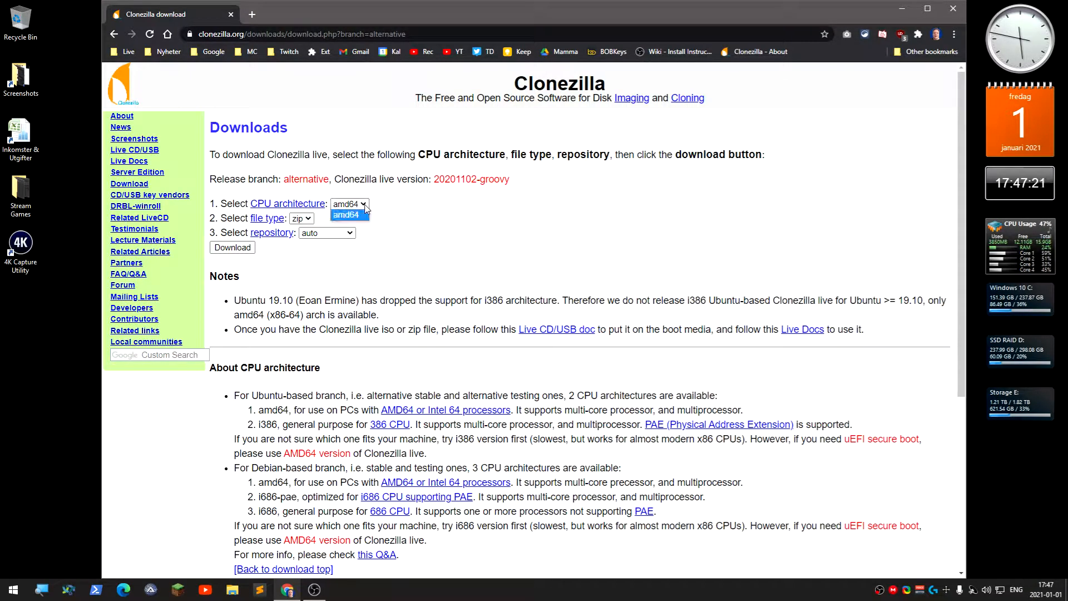
pyautogui.click(365, 205)
pyautogui.click(365, 206)
pyautogui.click(362, 207)
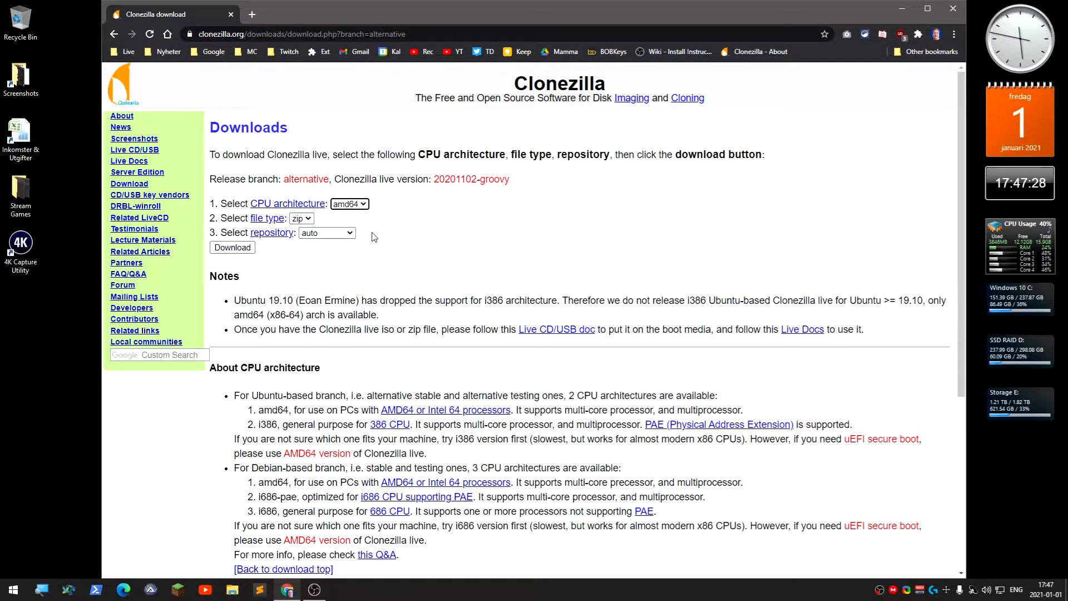
pyautogui.click(310, 221)
pyautogui.click(306, 243)
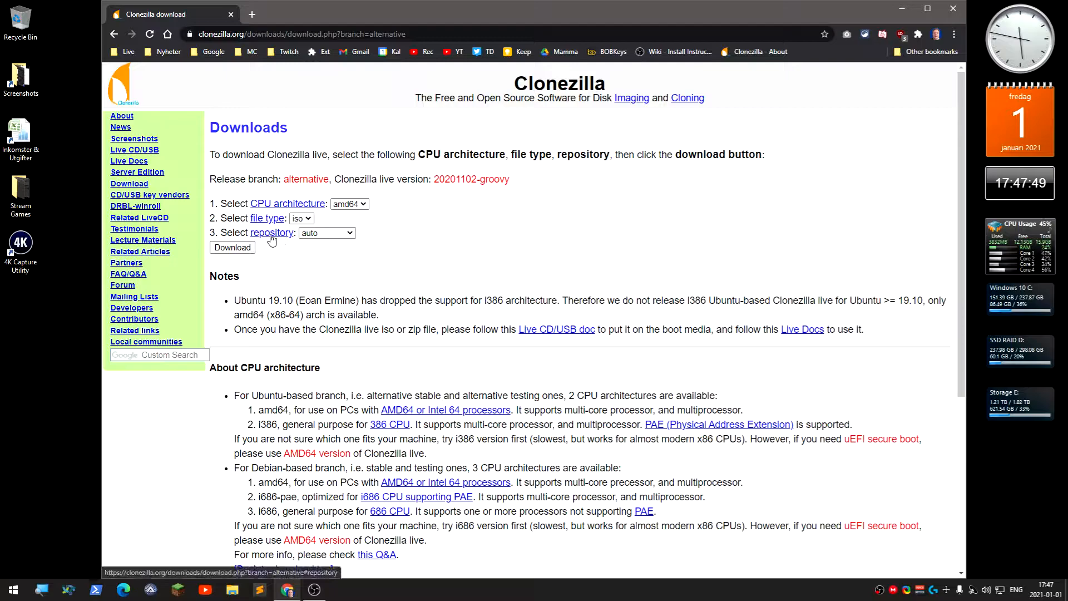
# Try the download of the selected ISO image, dismissing the save prompt and closing the OSDN download page.
pyautogui.click(245, 249)
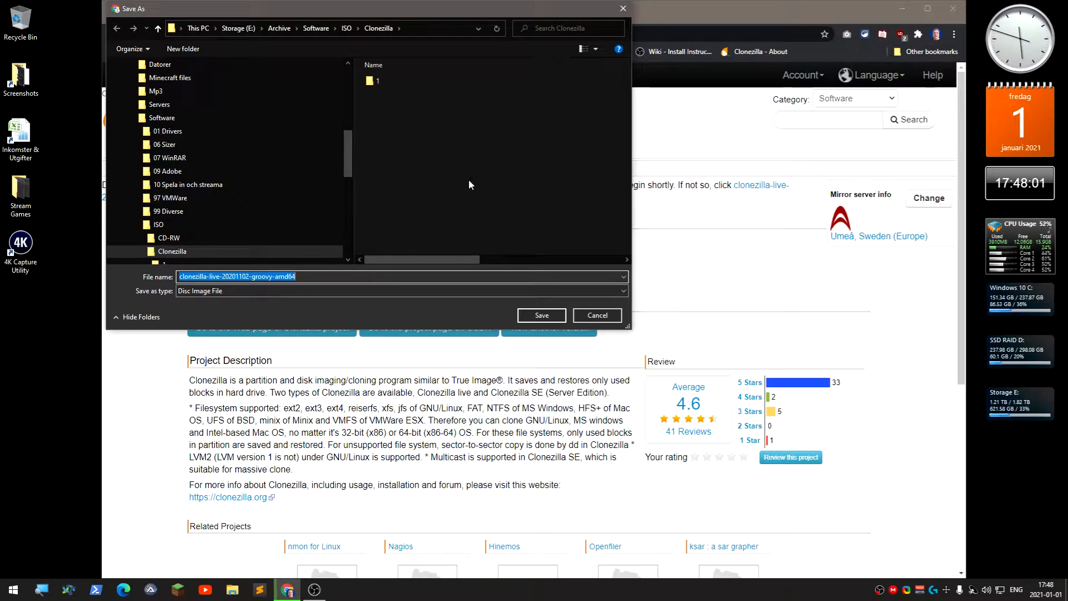
pyautogui.click(597, 316)
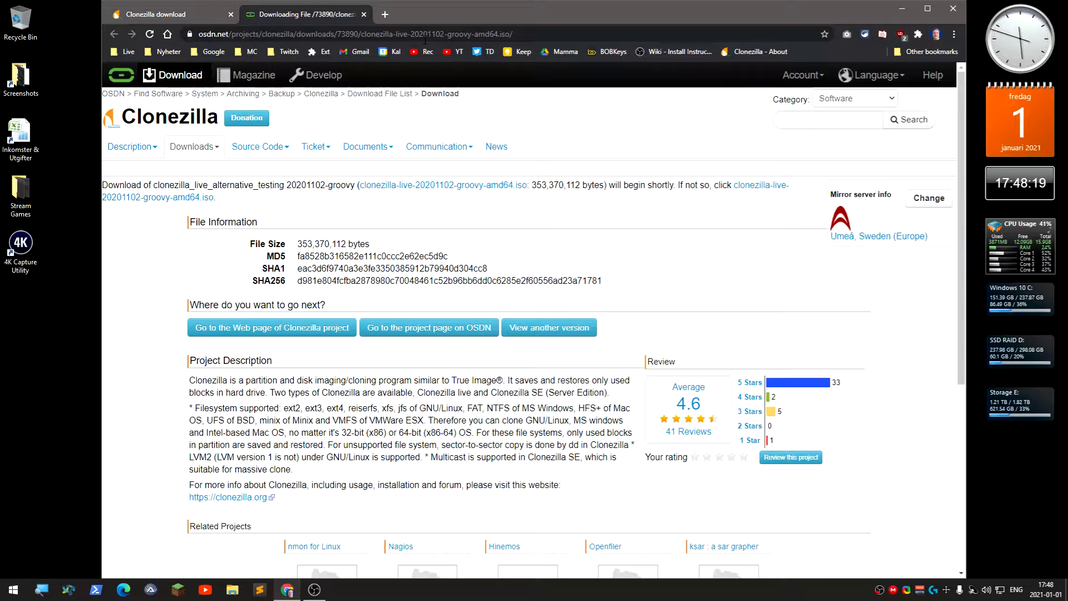
pyautogui.click(363, 15)
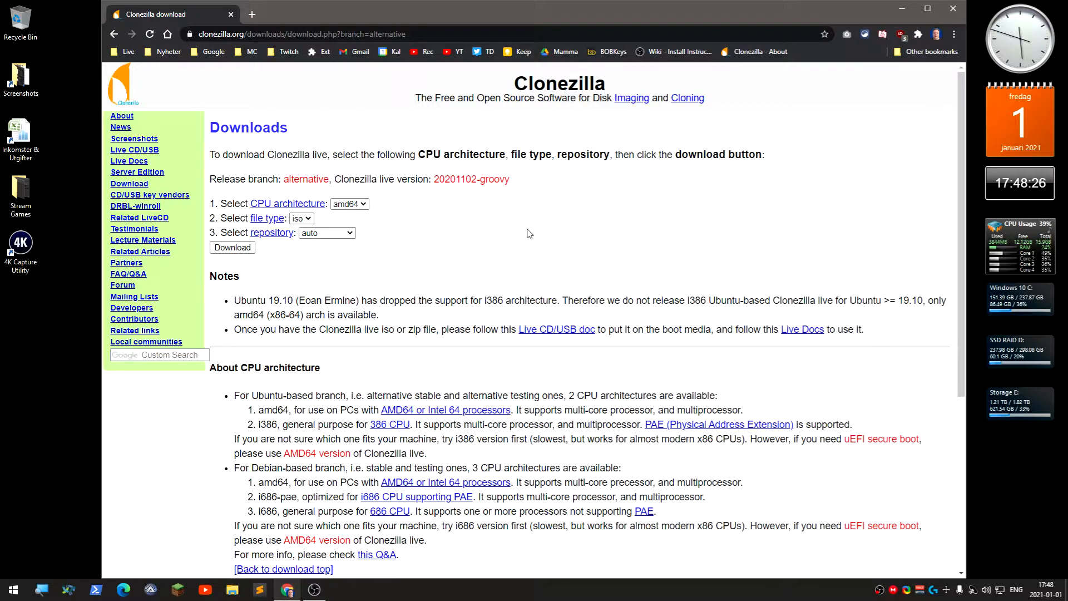
# Minimize the browser and open Windows Disk Management in a maximized window.
pyautogui.click(902, 9)
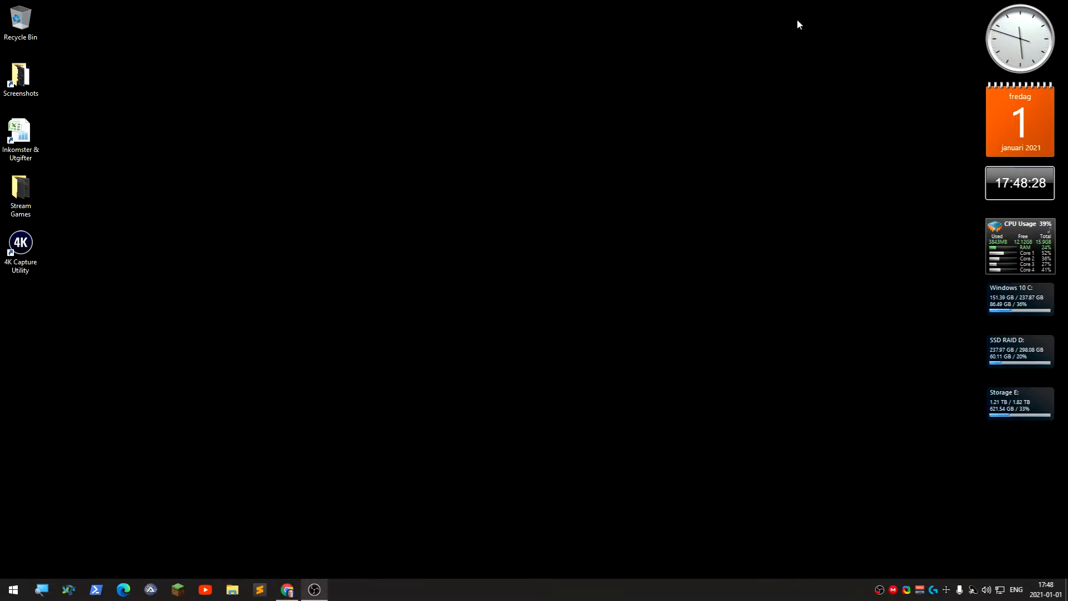
pyautogui.rightClick(18, 584)
pyautogui.click(92, 383)
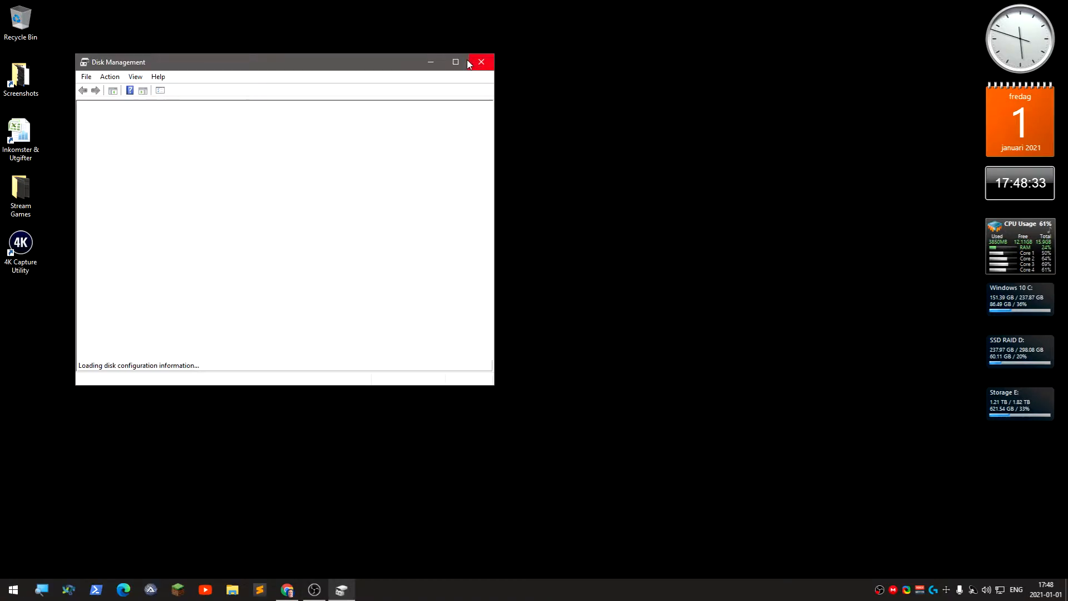
pyautogui.click(456, 61)
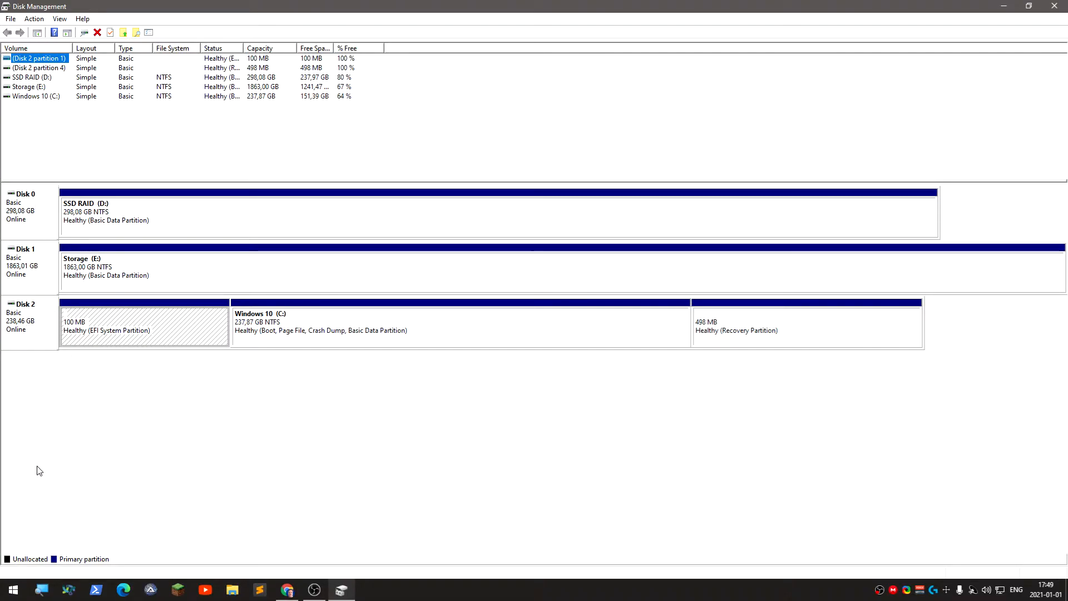
# Check the partition style conversion options of Disk 0 and Disk 2, and close Disk Management.
pyautogui.rightClick(33, 223)
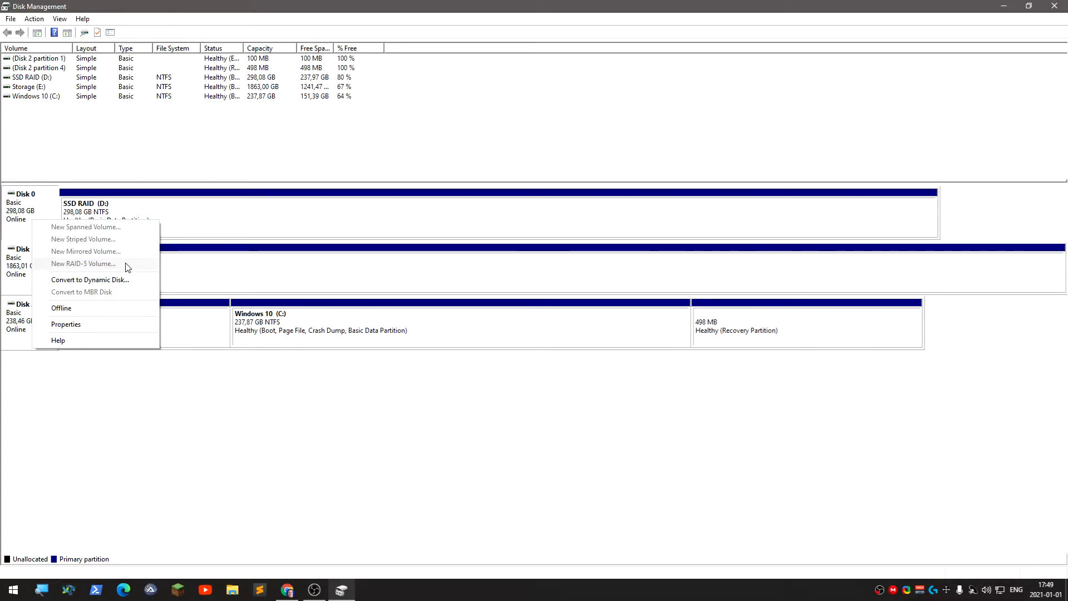
pyautogui.click(135, 420)
pyautogui.rightClick(33, 312)
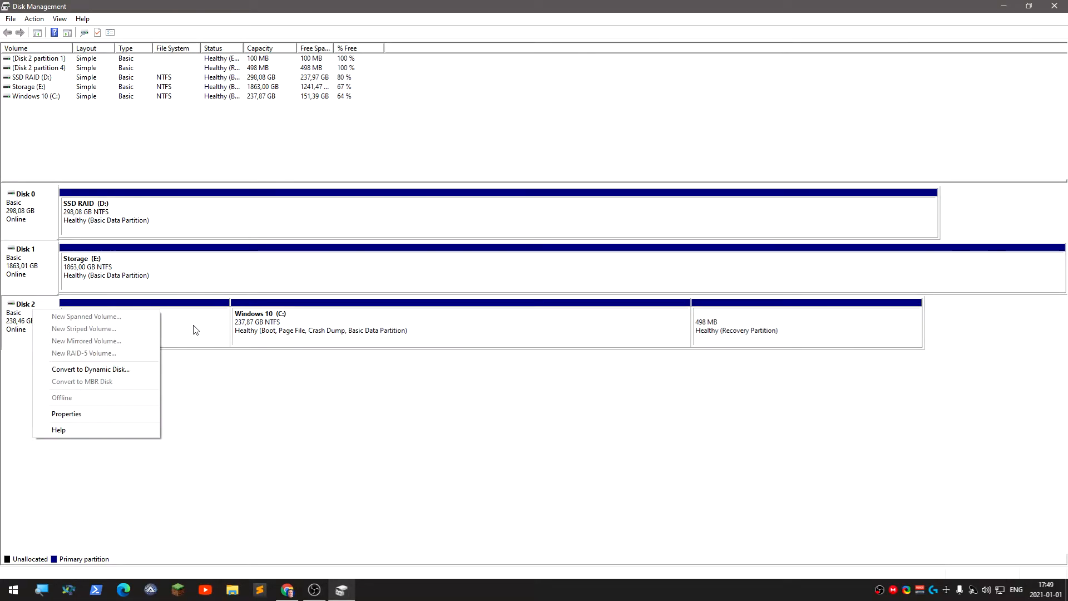
pyautogui.click(209, 397)
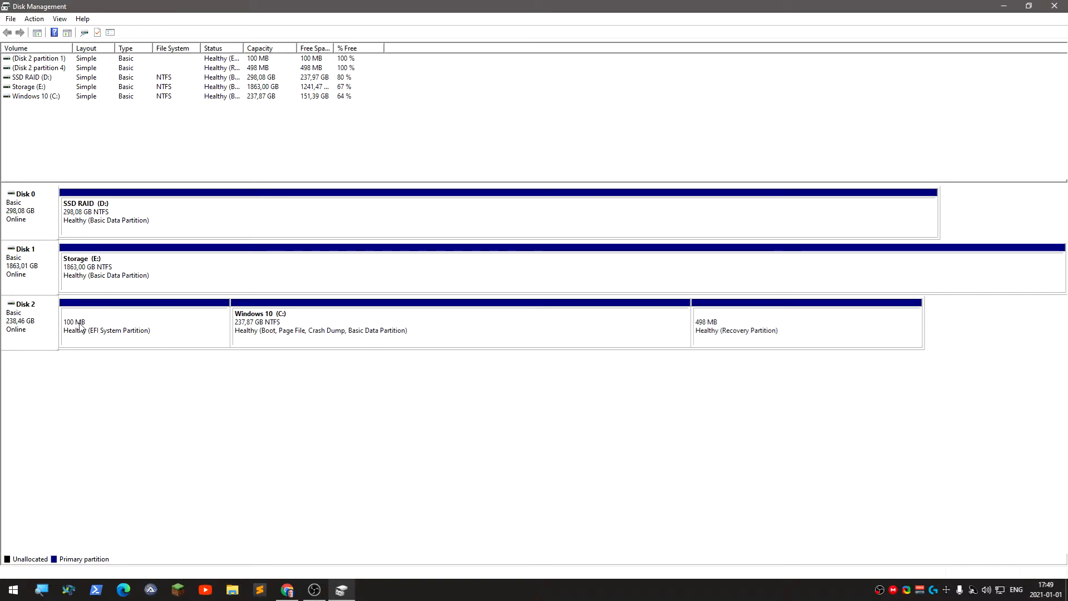
pyautogui.rightClick(32, 329)
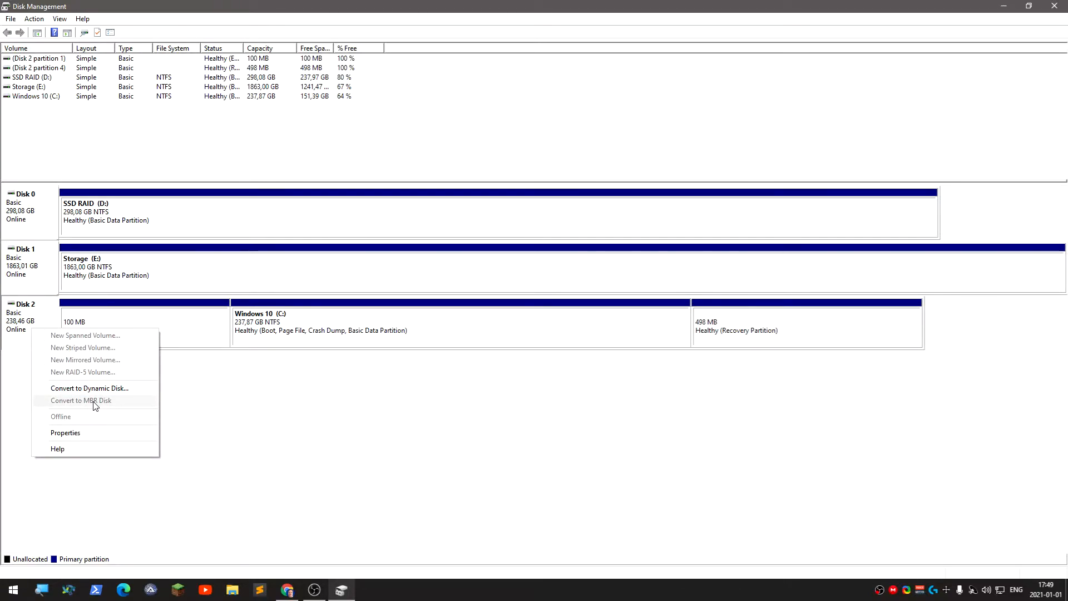
pyautogui.click(186, 402)
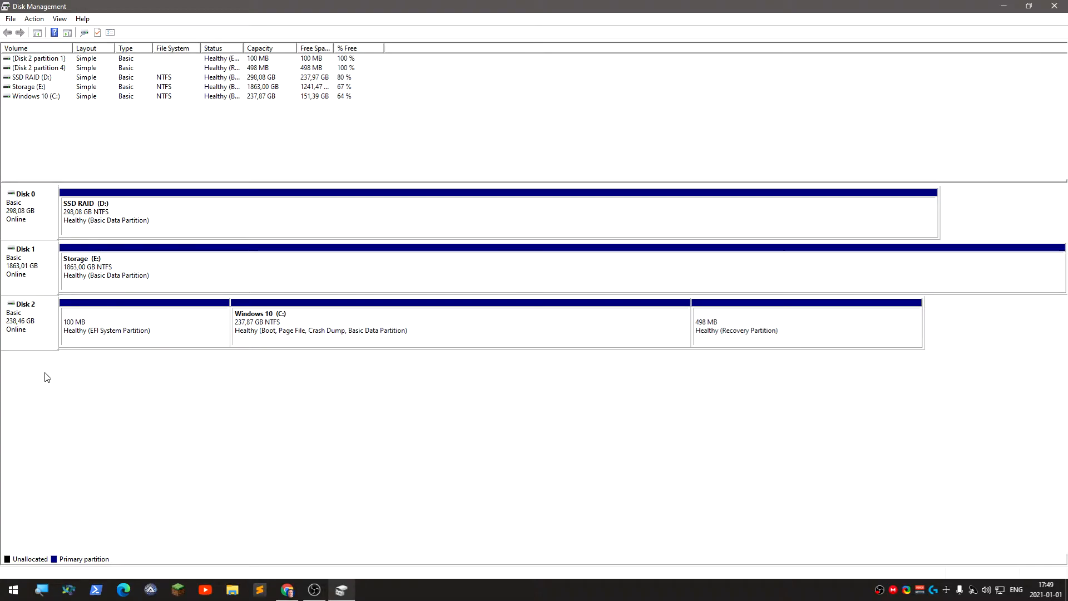
pyautogui.rightClick(36, 329)
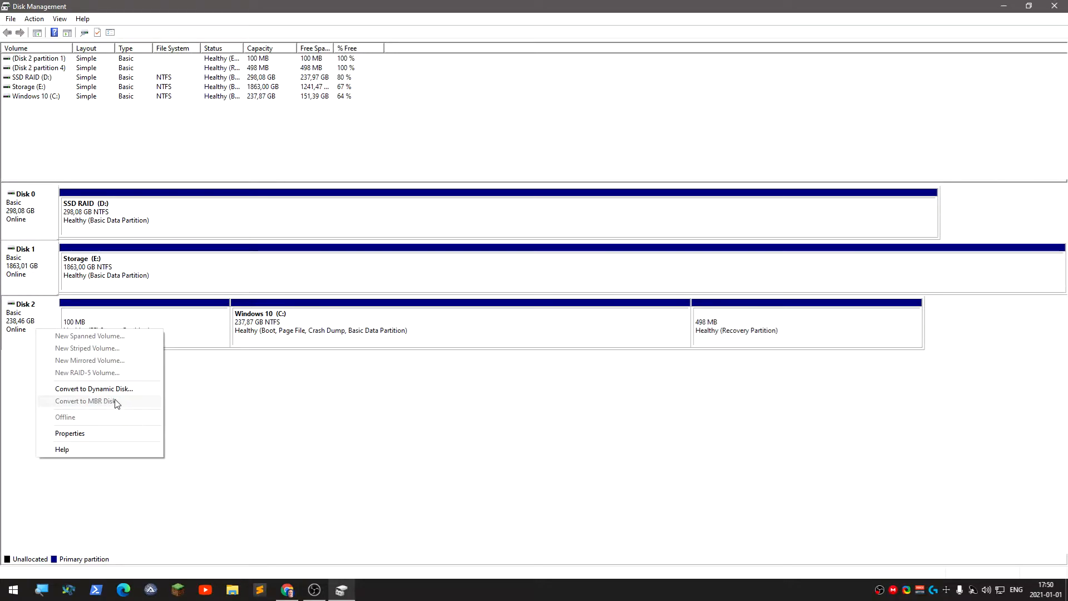
pyautogui.click(294, 406)
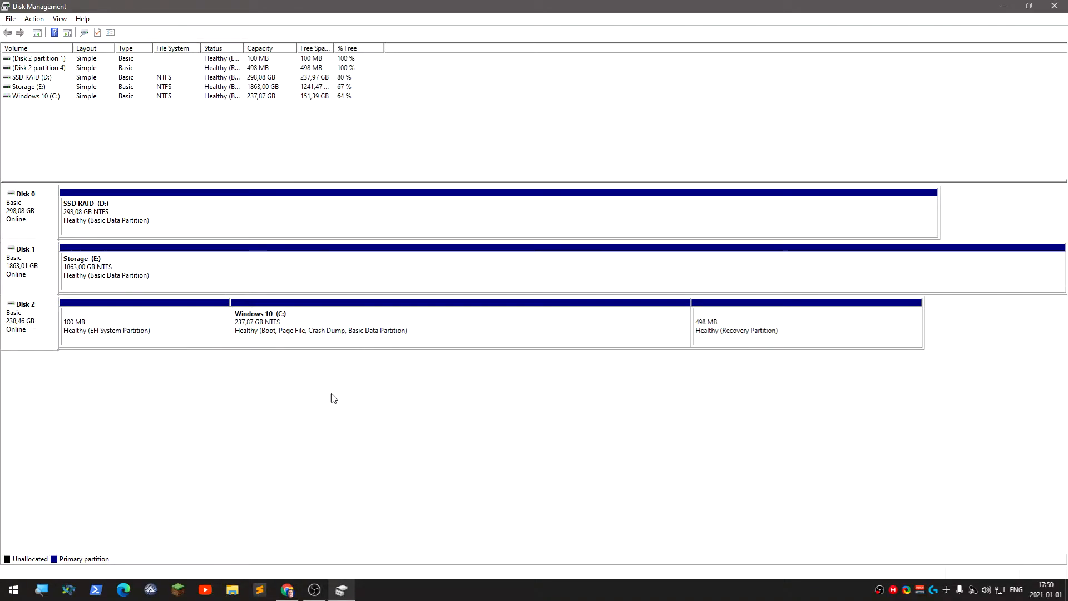
pyautogui.click(1055, 7)
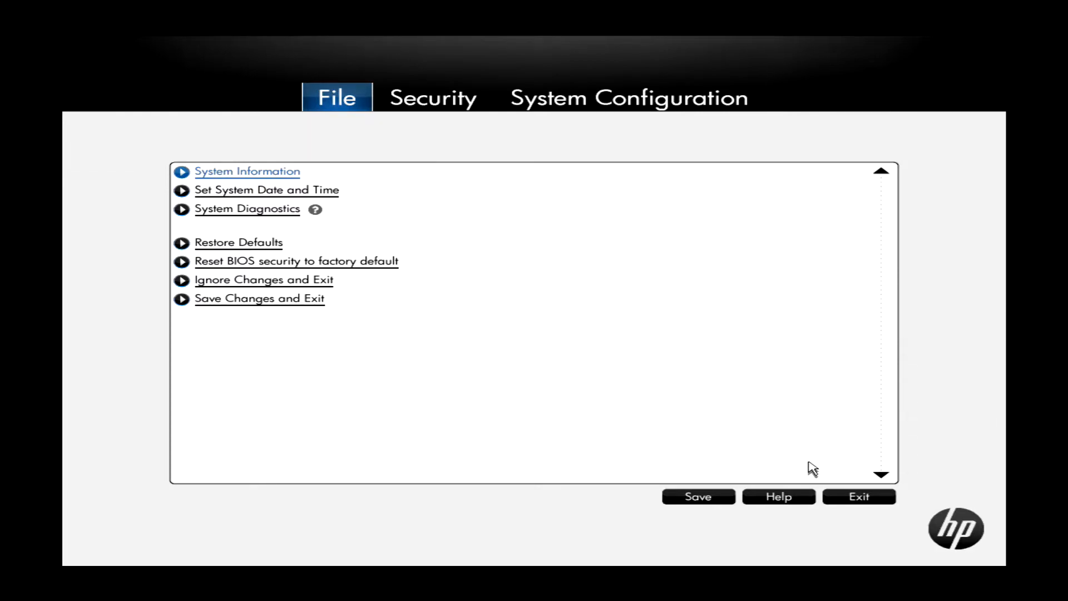
# Exit the HP BIOS setup and save the changes.
pyautogui.click(860, 501)
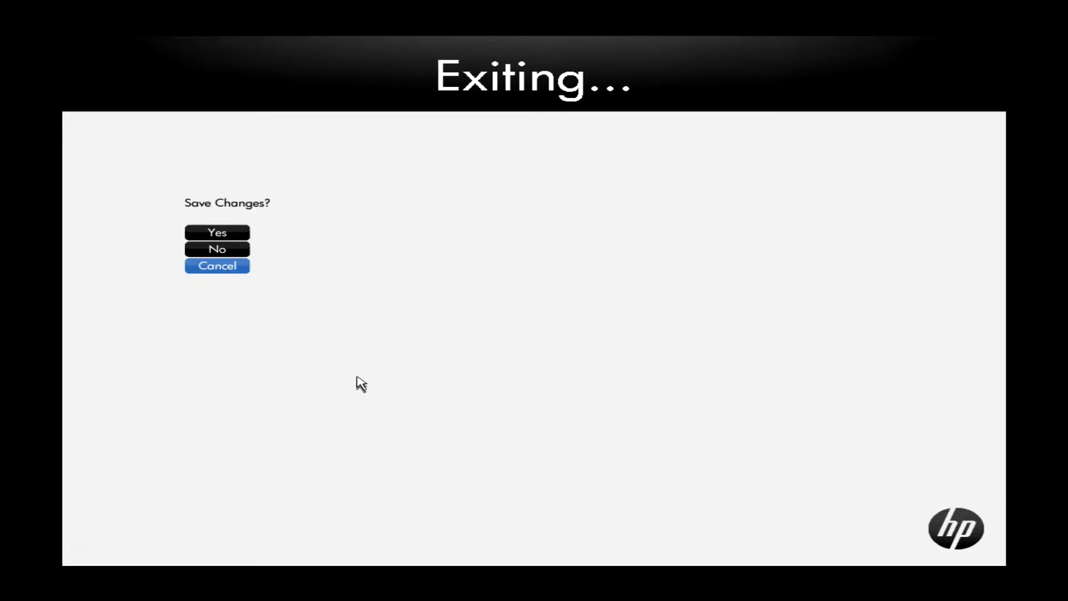
pyautogui.click(216, 234)
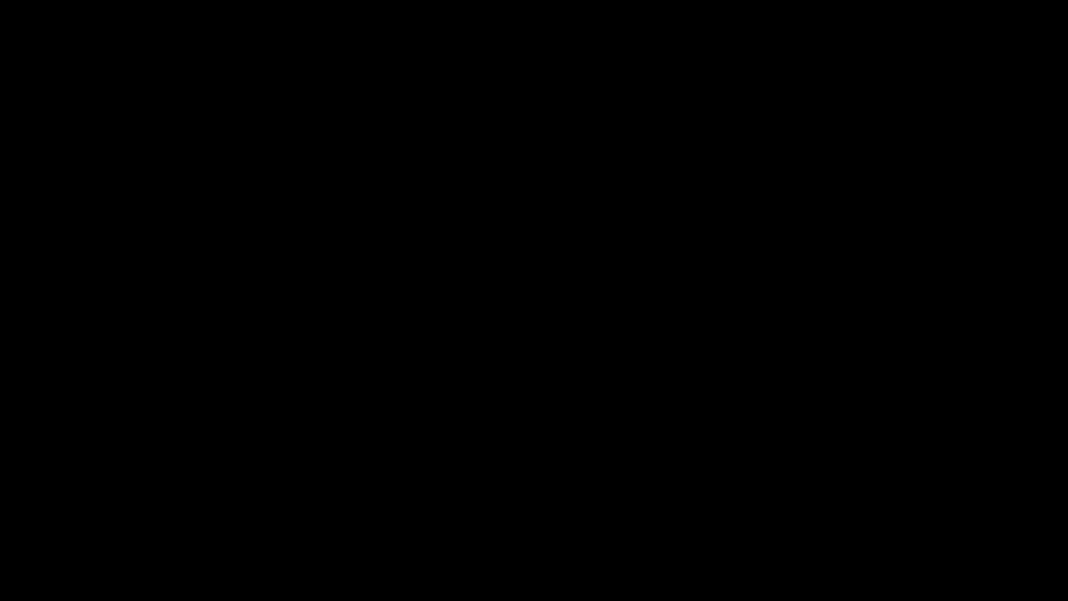
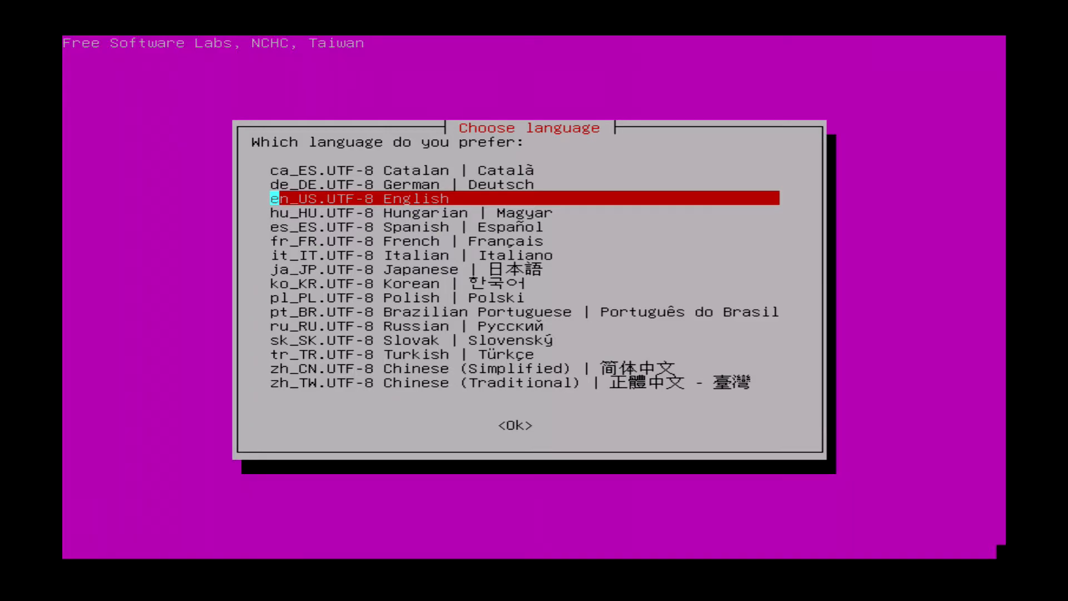
# Choose en_US.UTF-8 English as the language and keep the default US keyboard layout.
pyautogui.press('Down')
pyautogui.press('Up')
pyautogui.press('Return')
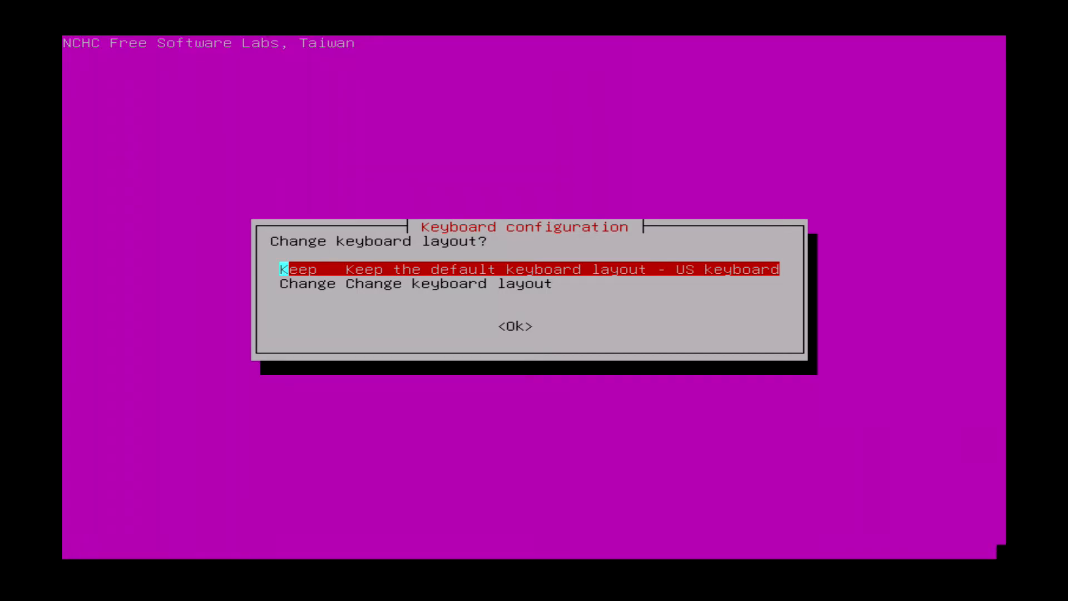
pyautogui.press('Down')
pyautogui.press('Up')
pyautogui.press('Tab')
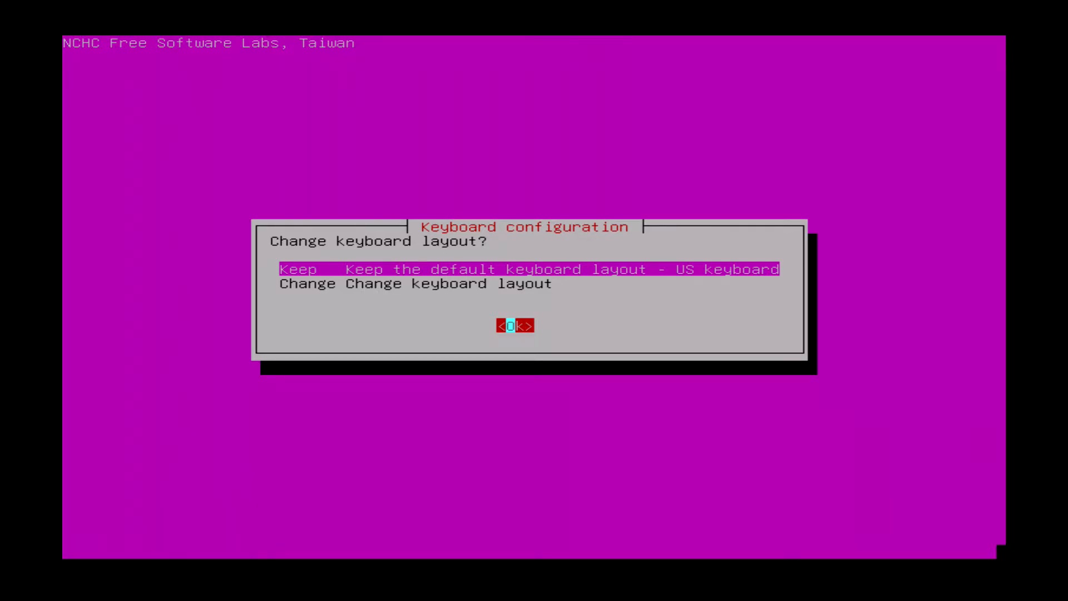
pyautogui.press('Return')
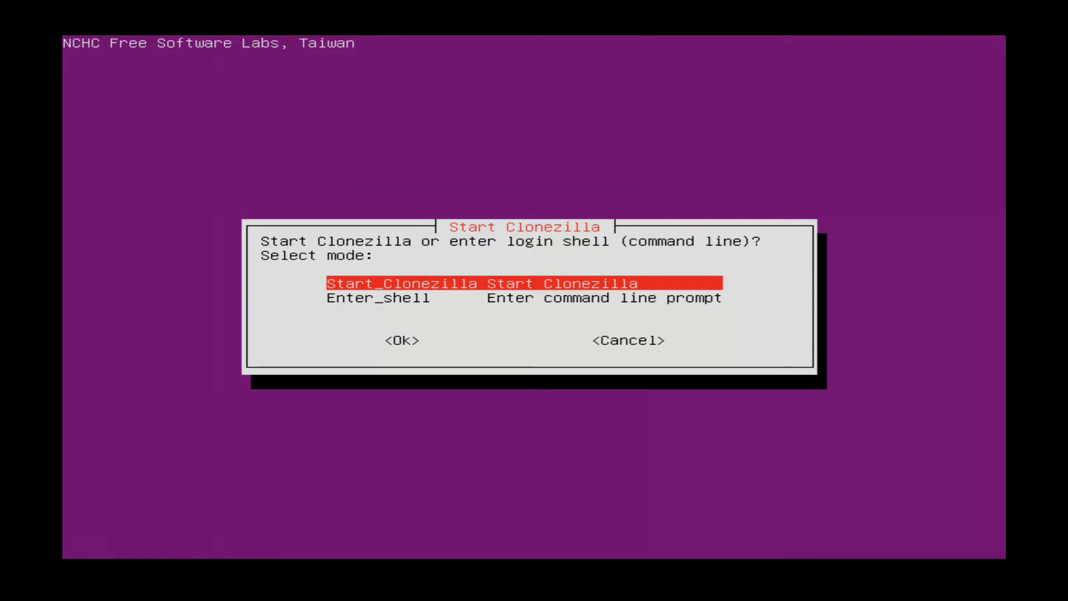
# Start Clonezilla and select the device-image mode for working with disks or partitions using images.
pyautogui.press('Return')
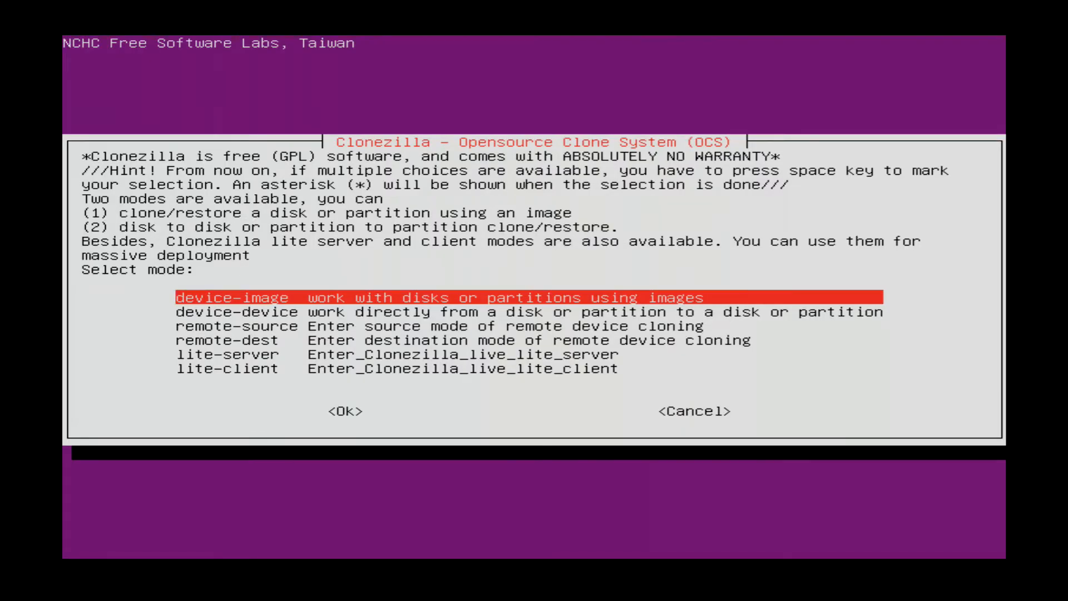
pyautogui.press('Down')
pyautogui.press('Down')
pyautogui.press('Down')
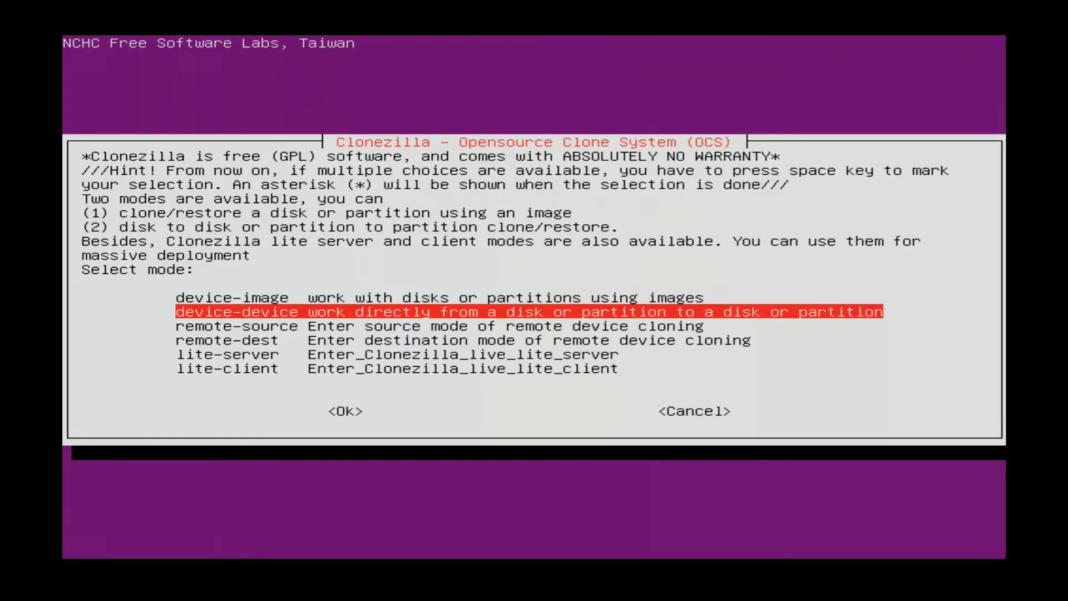
pyautogui.press('Up')
pyautogui.press('Up')
pyautogui.press('Up')
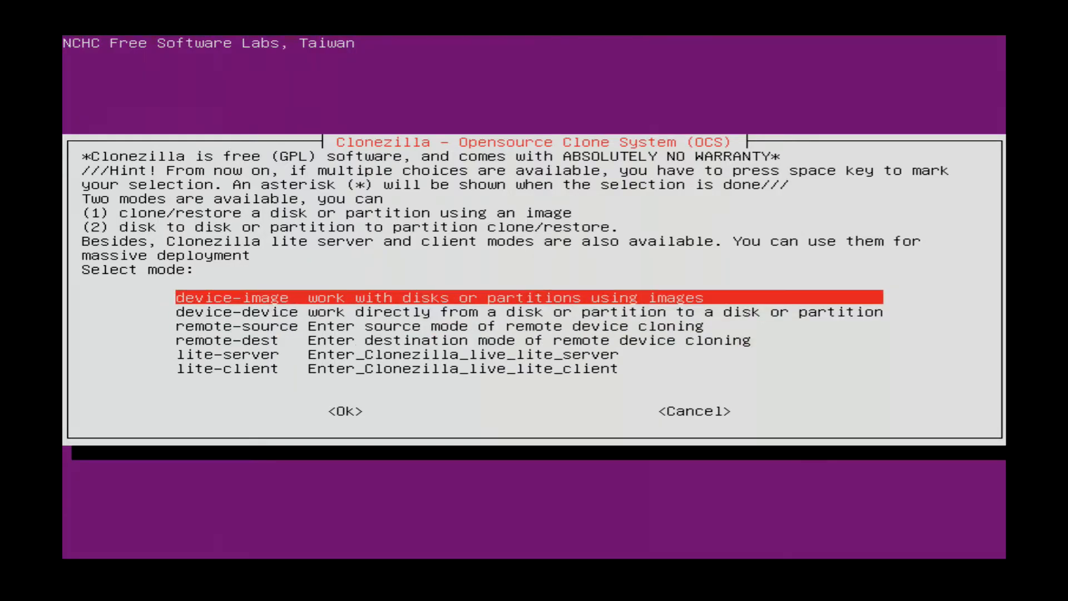
pyautogui.press('Down')
pyautogui.press('Up')
pyautogui.press('Tab')
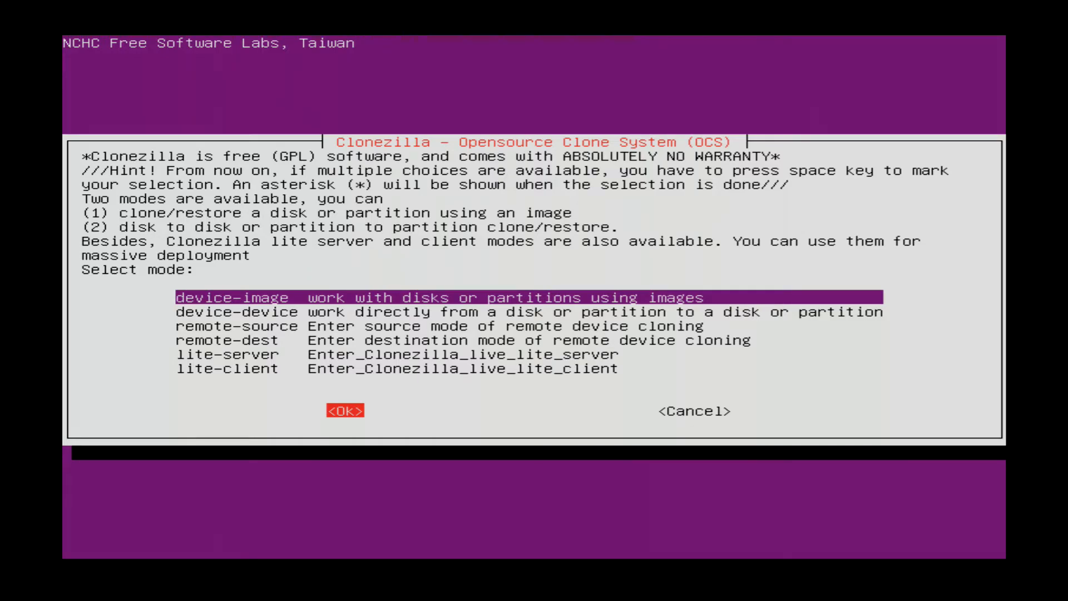
pyautogui.press('Right')
pyautogui.press('Tab')
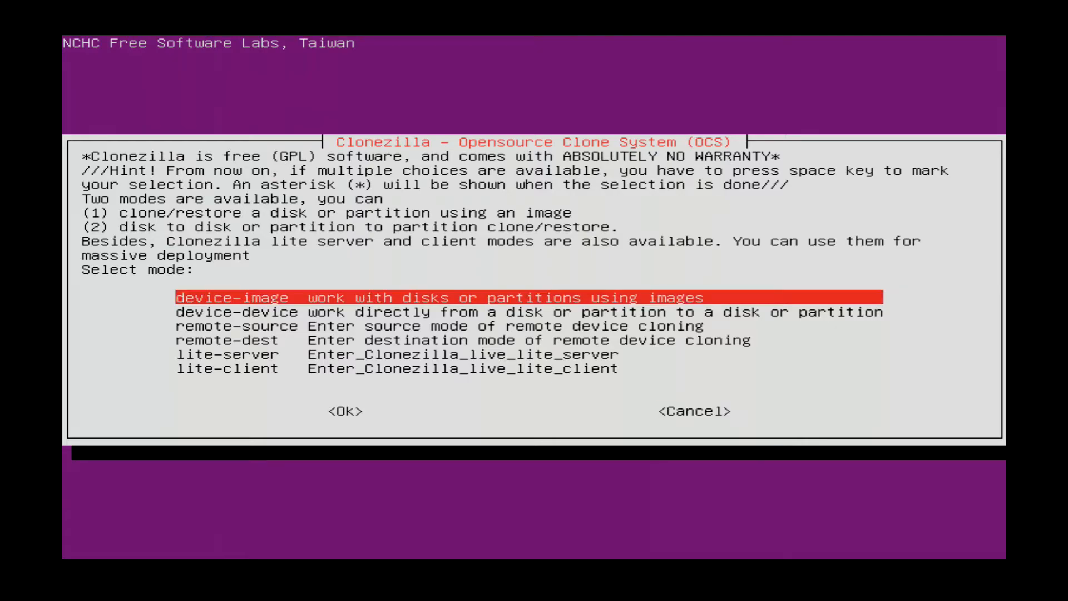
pyautogui.press('Tab')
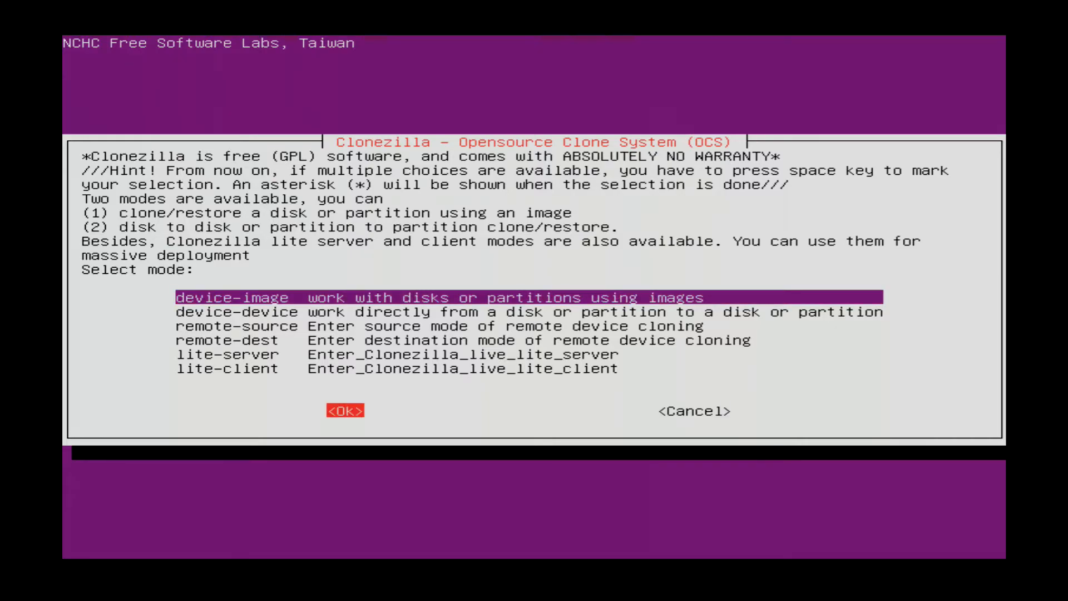
pyautogui.press('Return')
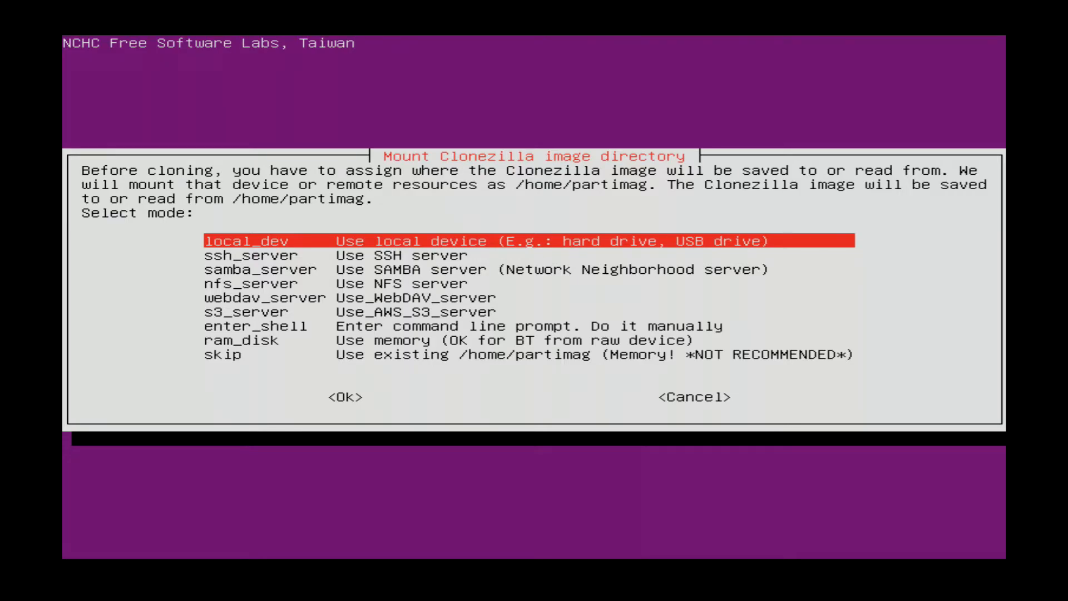
# Assign a local device (local_dev) as the image repository location and continue past the storage device scan.
pyautogui.press('Return')
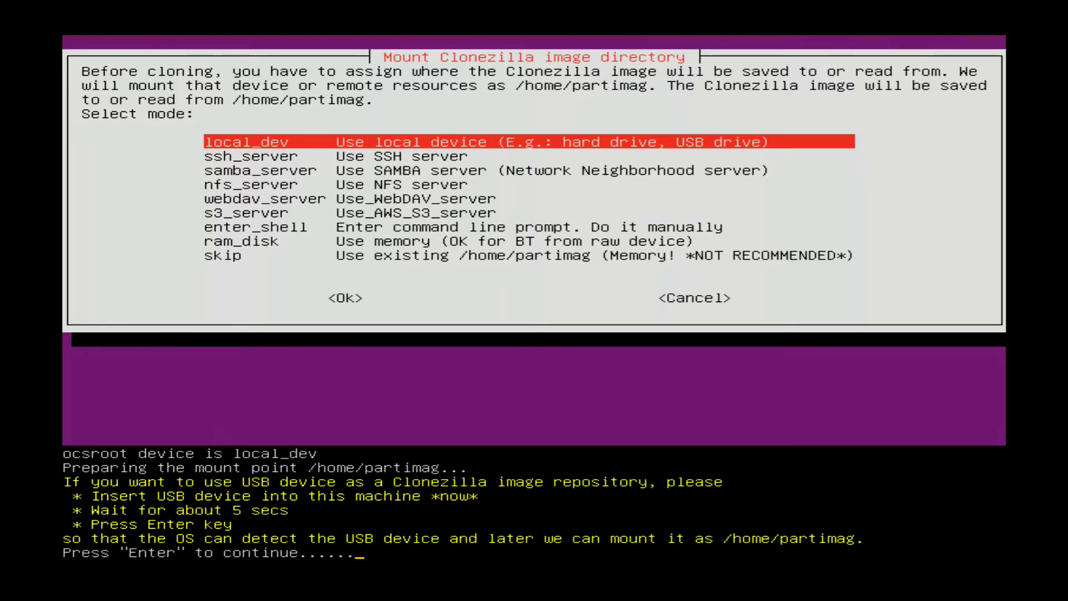
pyautogui.press('Return')
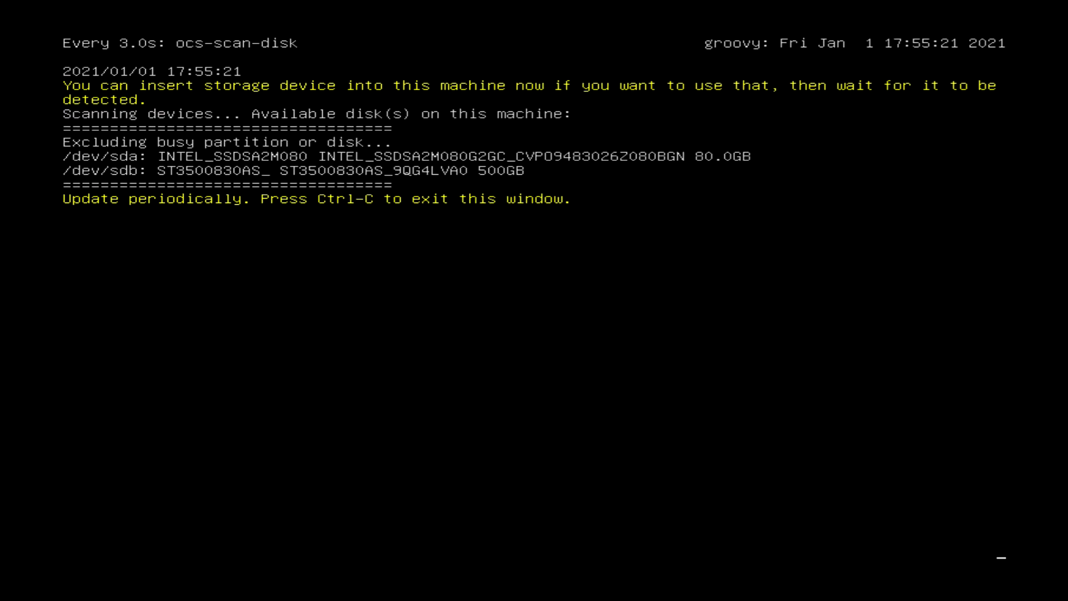
pyautogui.hotkey('ctrl', 'c')
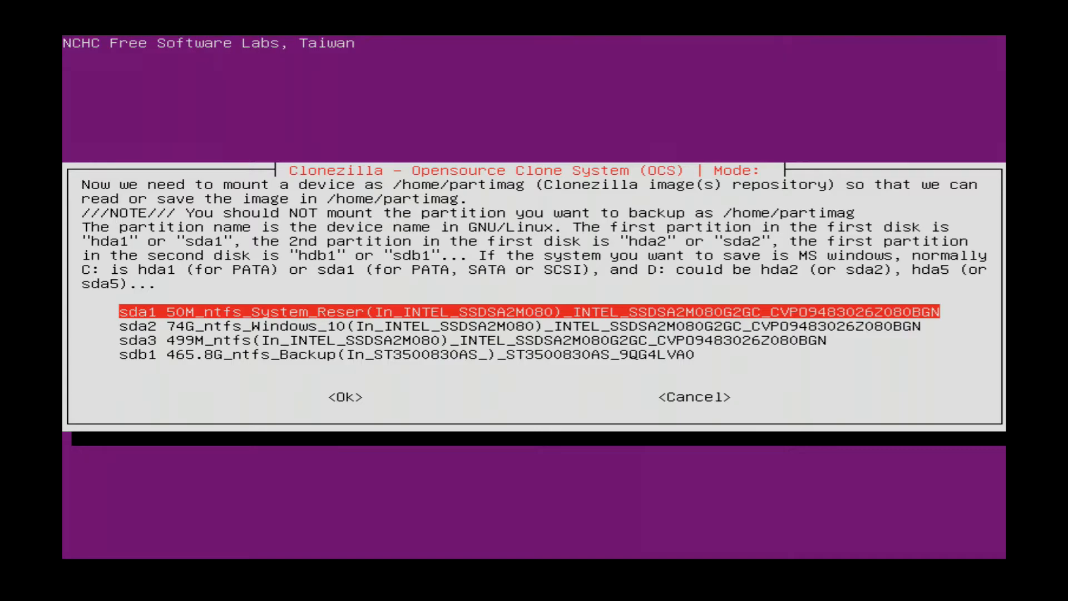
# Mount the 465.8G NTFS Backup partition sdb1 as the Clonezilla image repository.
pyautogui.press('Down')
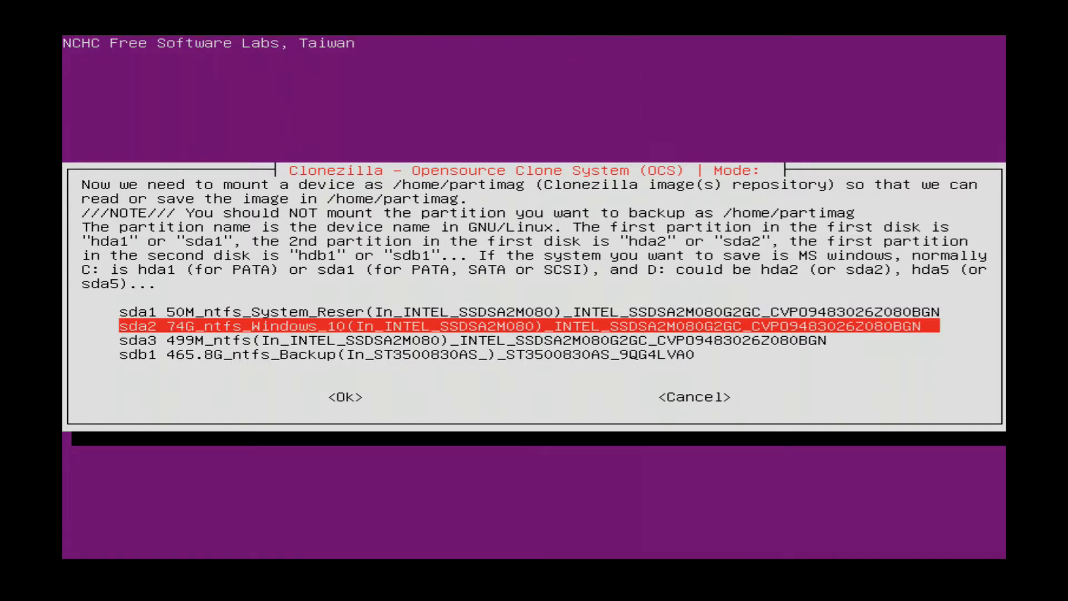
pyautogui.press('Down')
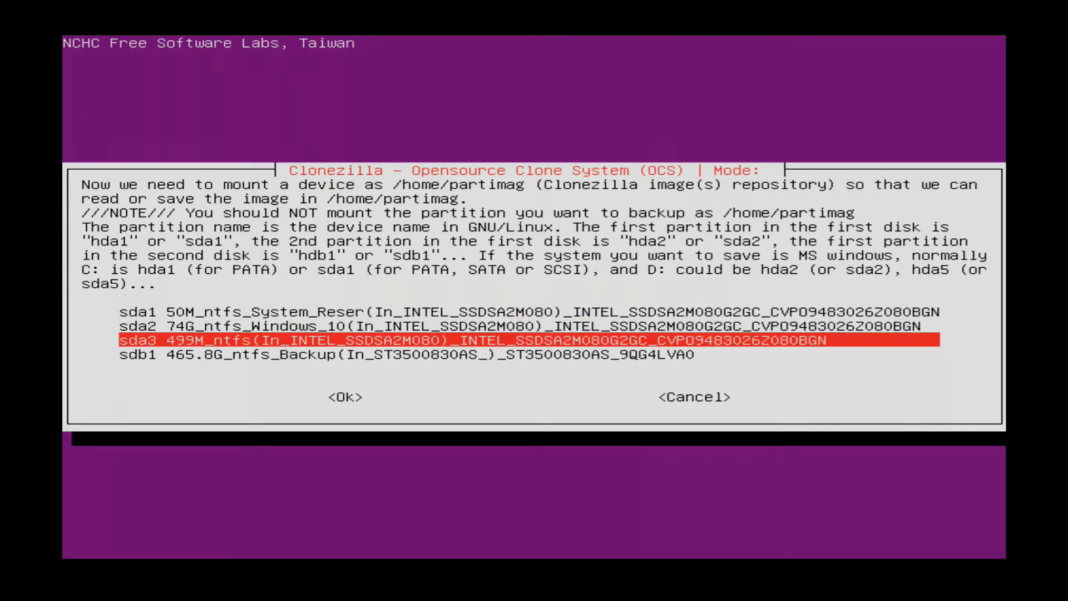
pyautogui.press('Up')
pyautogui.press('Up')
pyautogui.press('Down')
pyautogui.press('Down')
pyautogui.press('Up')
pyautogui.press('Up')
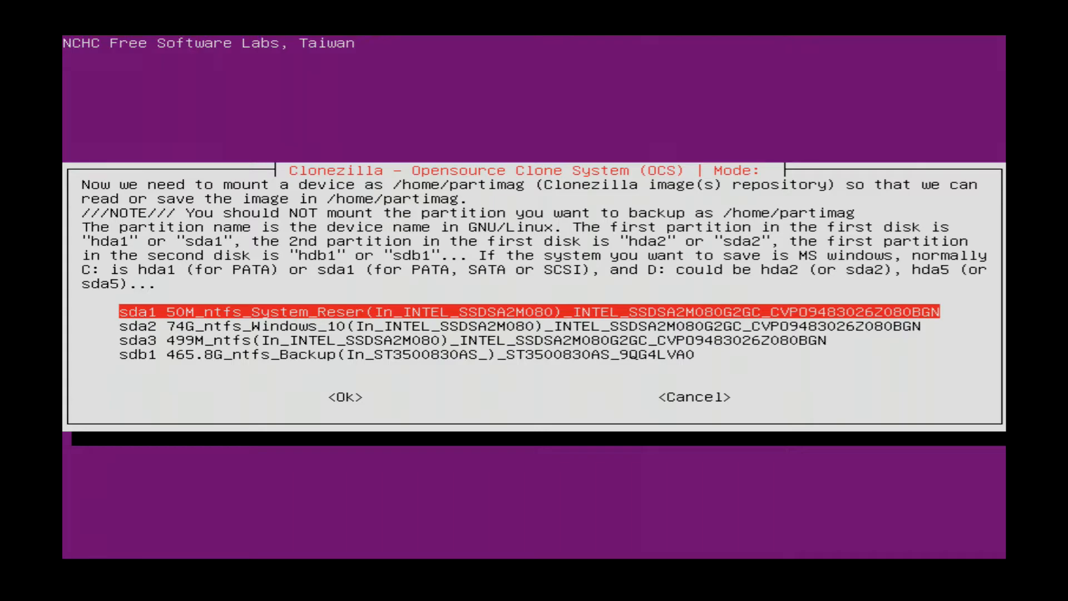
pyautogui.press('Down')
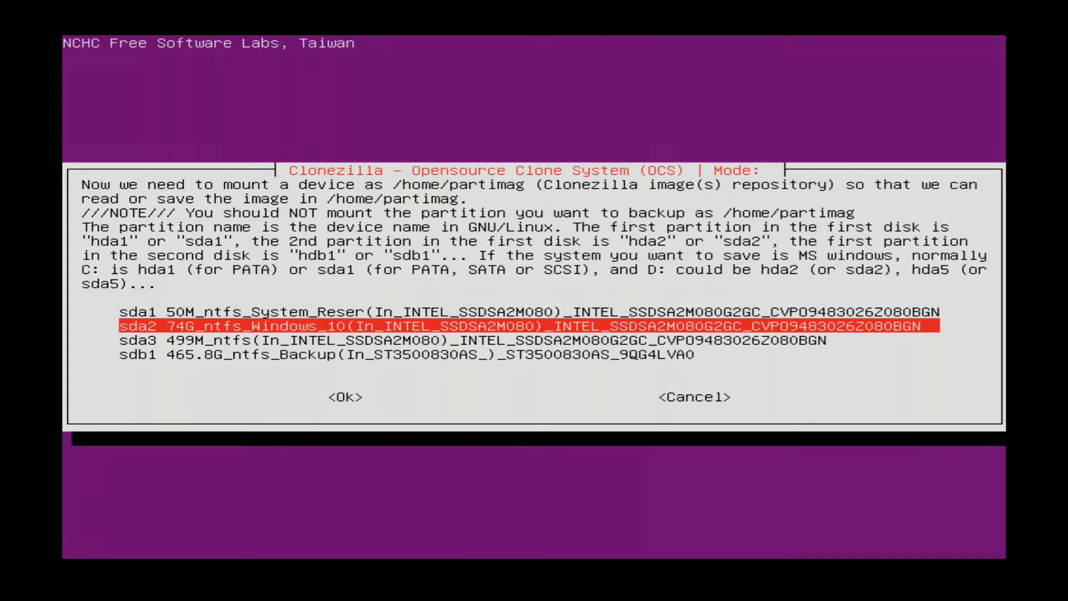
pyautogui.press('Down')
pyautogui.press('Down')
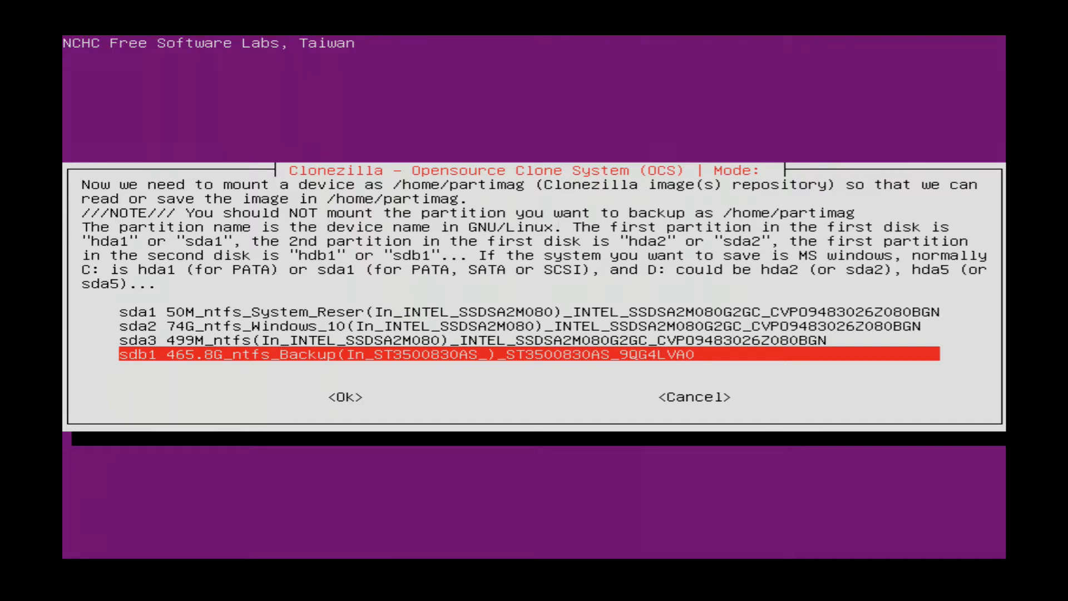
pyautogui.press('Tab')
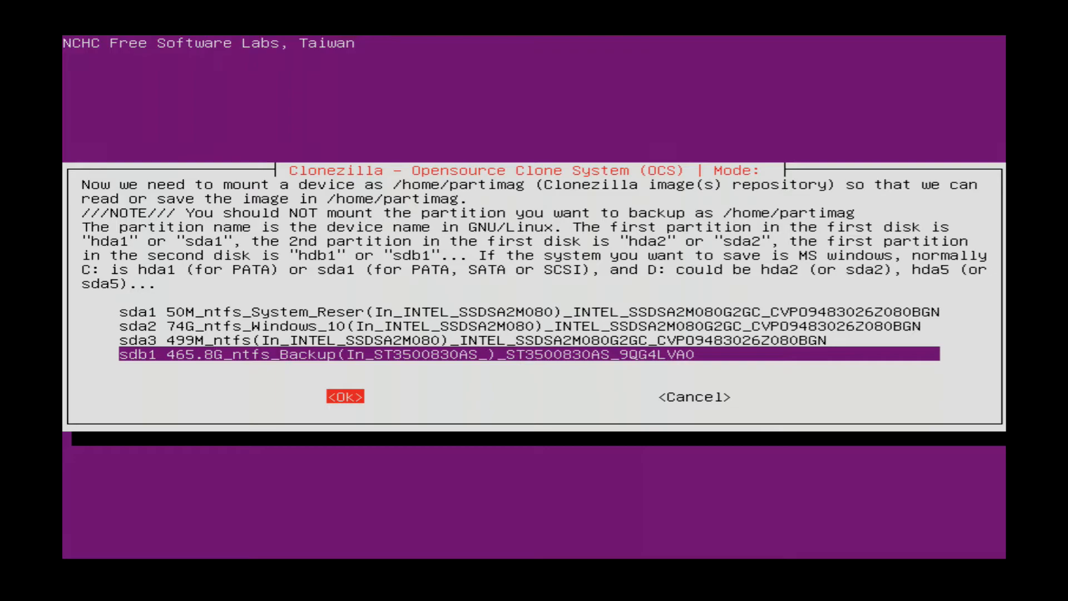
pyautogui.press('Return')
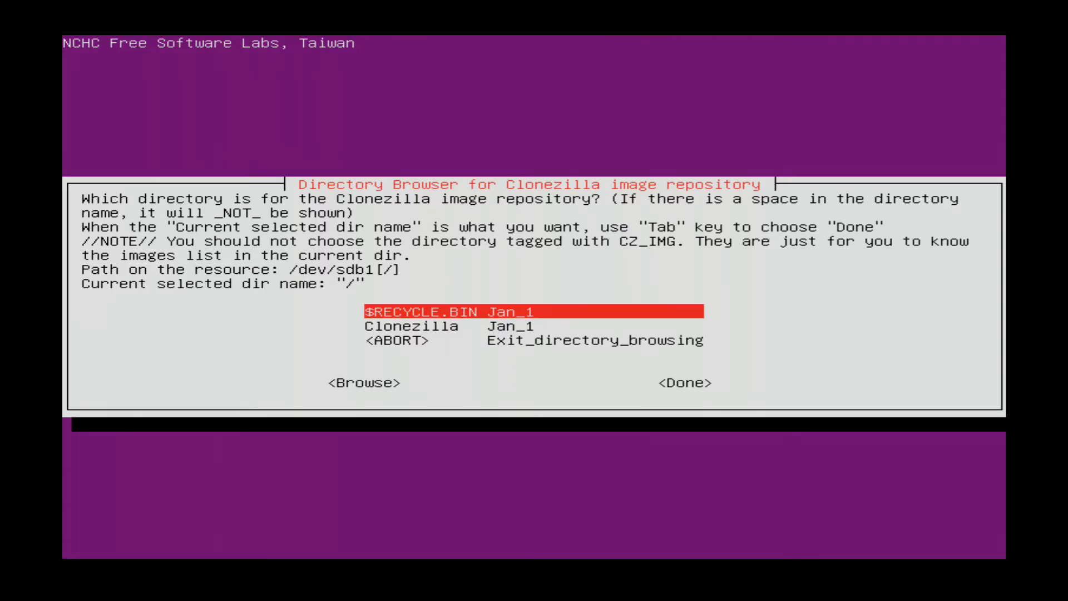
# Browse the repository drive into the Clonezilla directory and its HP8740W subdirectory.
pyautogui.press('Down')
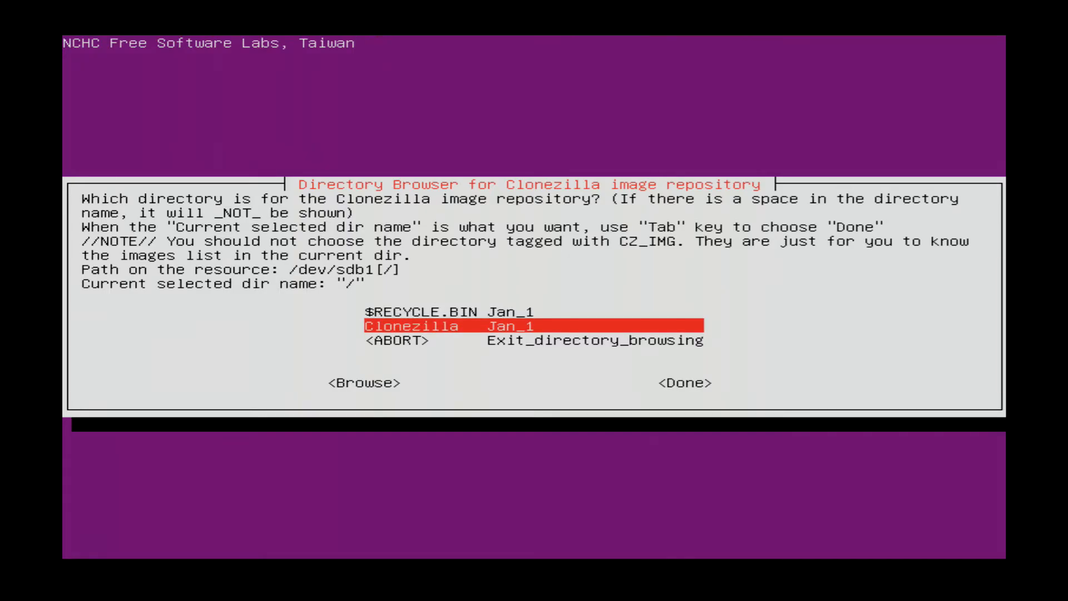
pyautogui.press('Return')
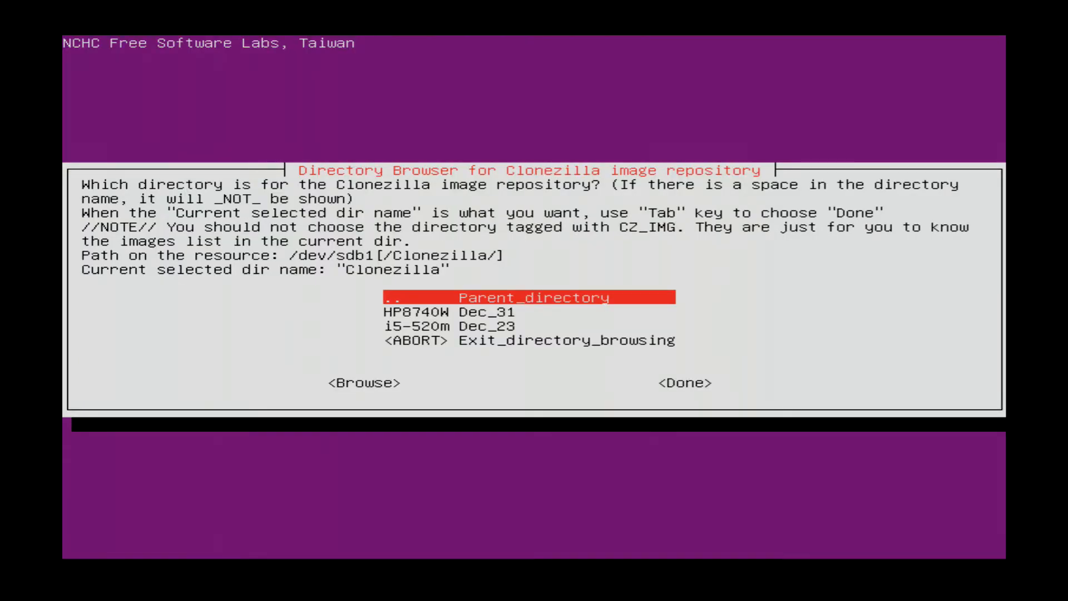
pyautogui.press('Down')
pyautogui.press('Down')
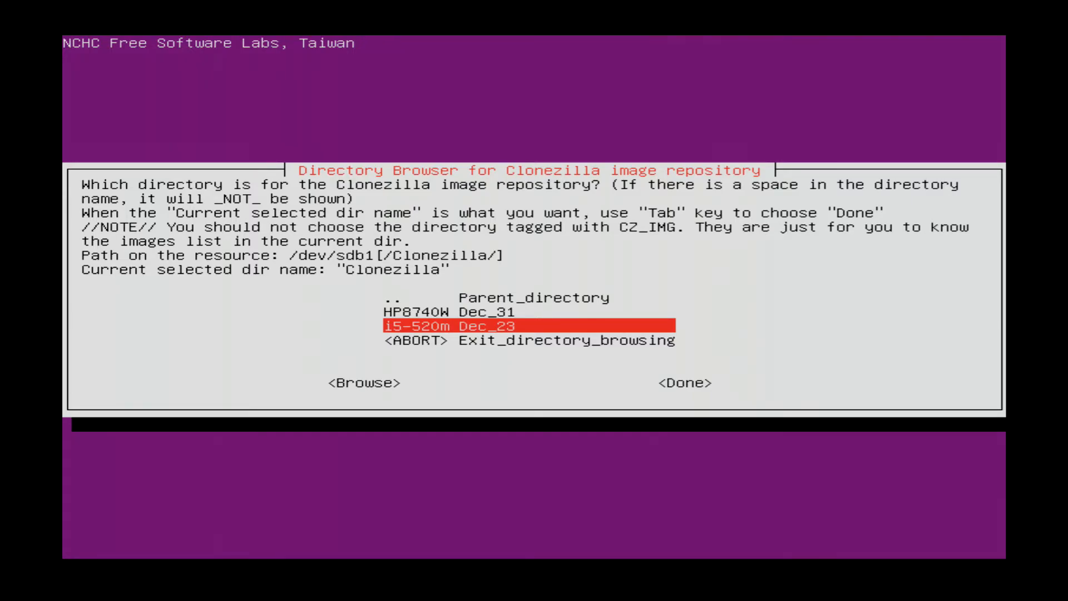
pyautogui.press('Up')
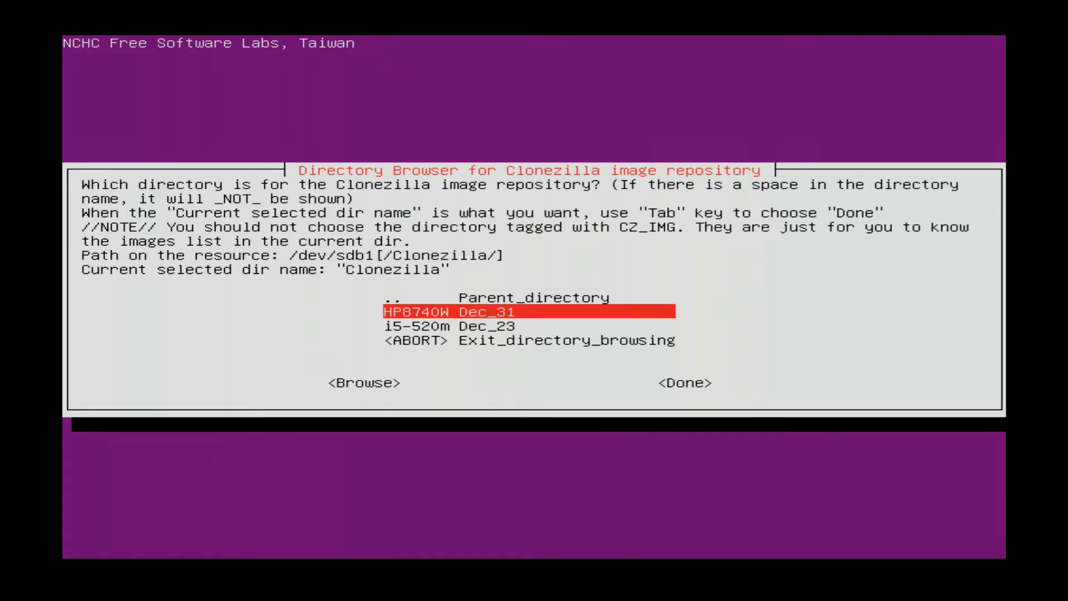
pyautogui.press('Return')
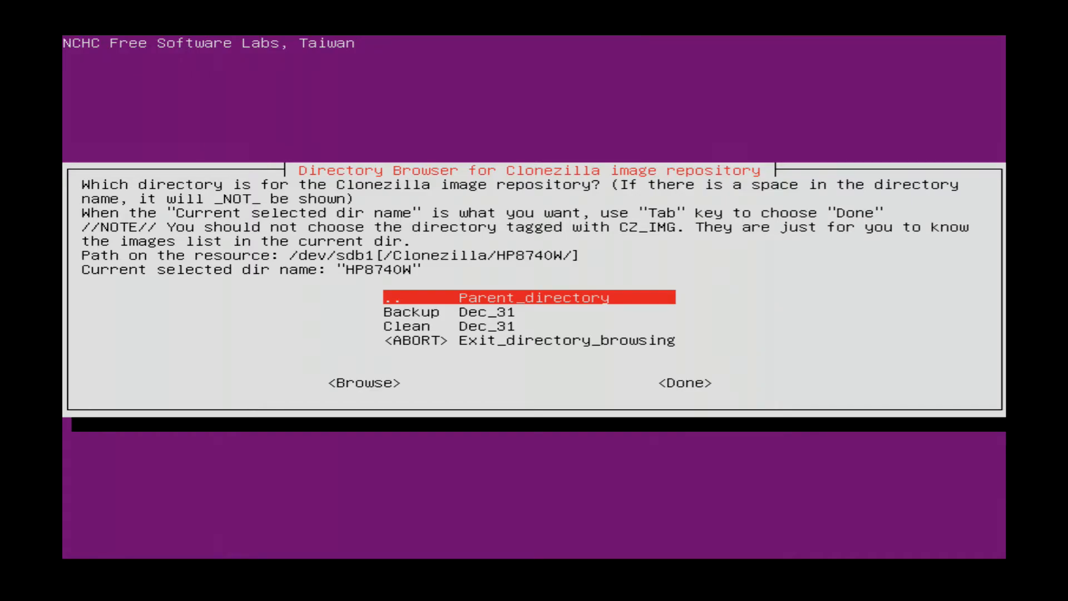
# Set the Backup directory inside HP8740W as the image repository and continue past the disk space usage summary.
pyautogui.press('Down')
pyautogui.press('Down')
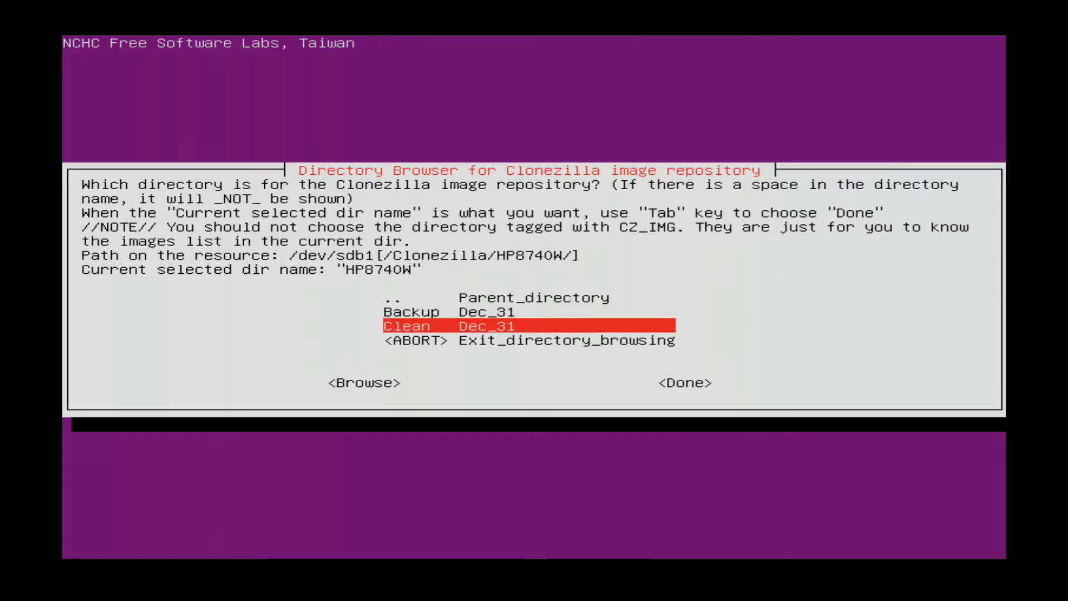
pyautogui.press('Up')
pyautogui.press('Down')
pyautogui.press('Up')
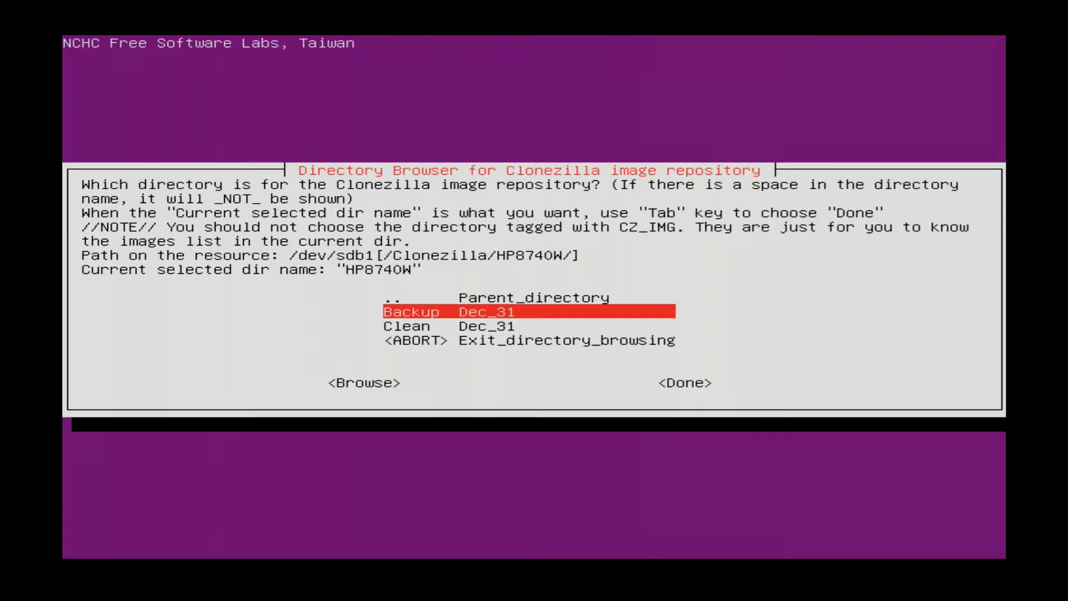
pyautogui.press('Down')
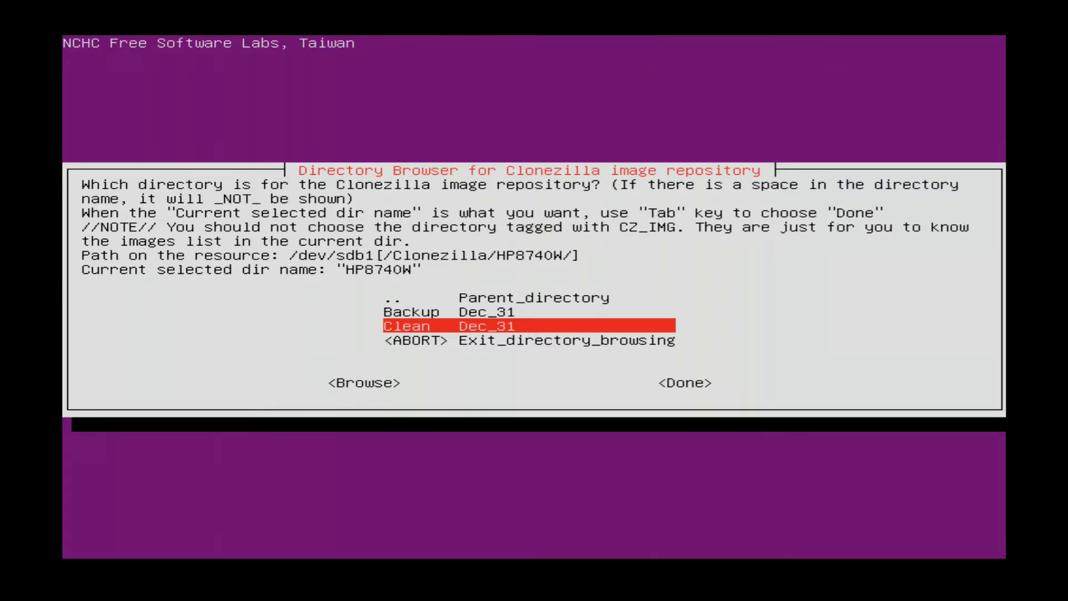
pyautogui.press('Up')
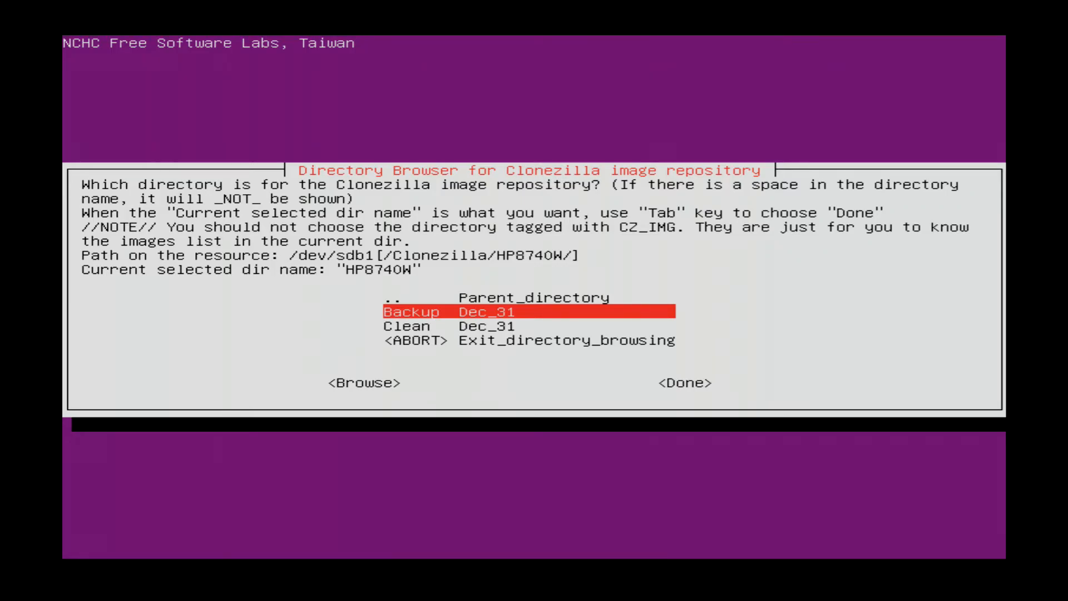
pyautogui.press('Return')
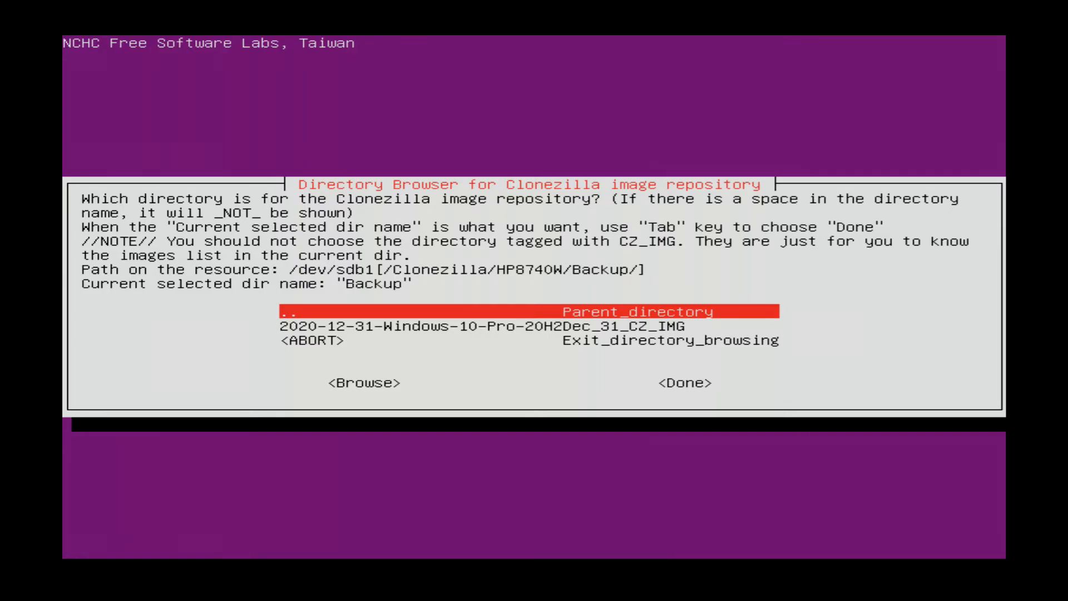
pyautogui.press('Down')
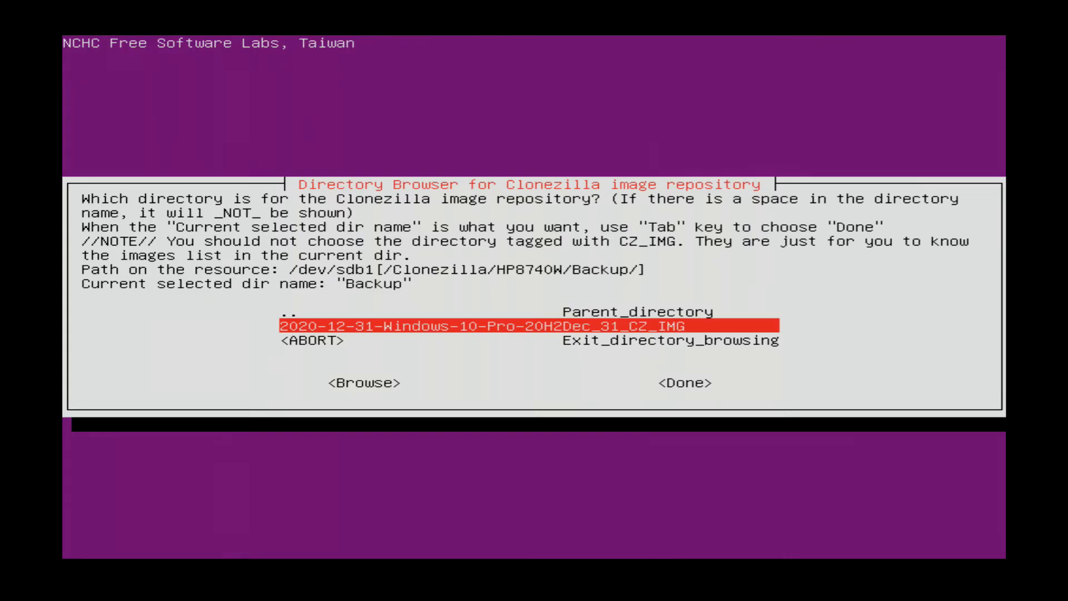
pyautogui.press('Up')
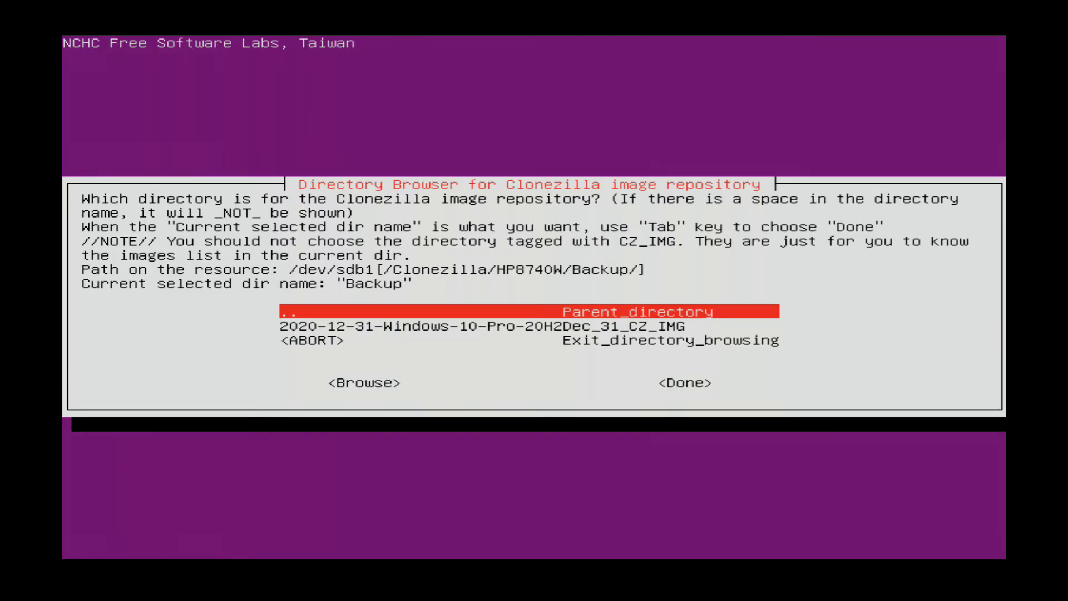
pyautogui.press('Tab')
pyautogui.press('Tab')
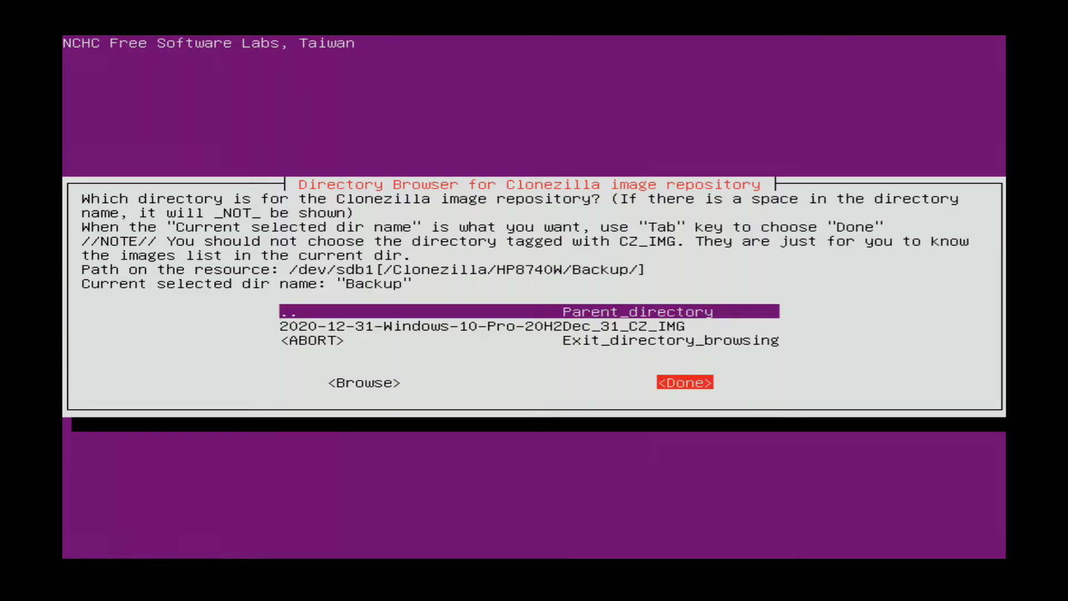
pyautogui.press('Return')
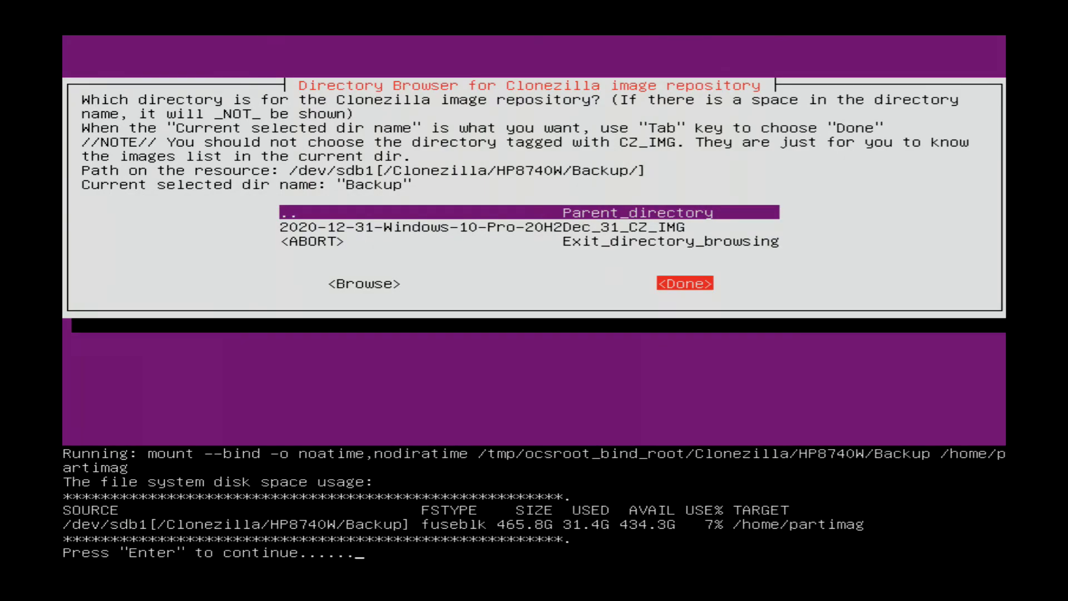
pyautogui.press('Return')
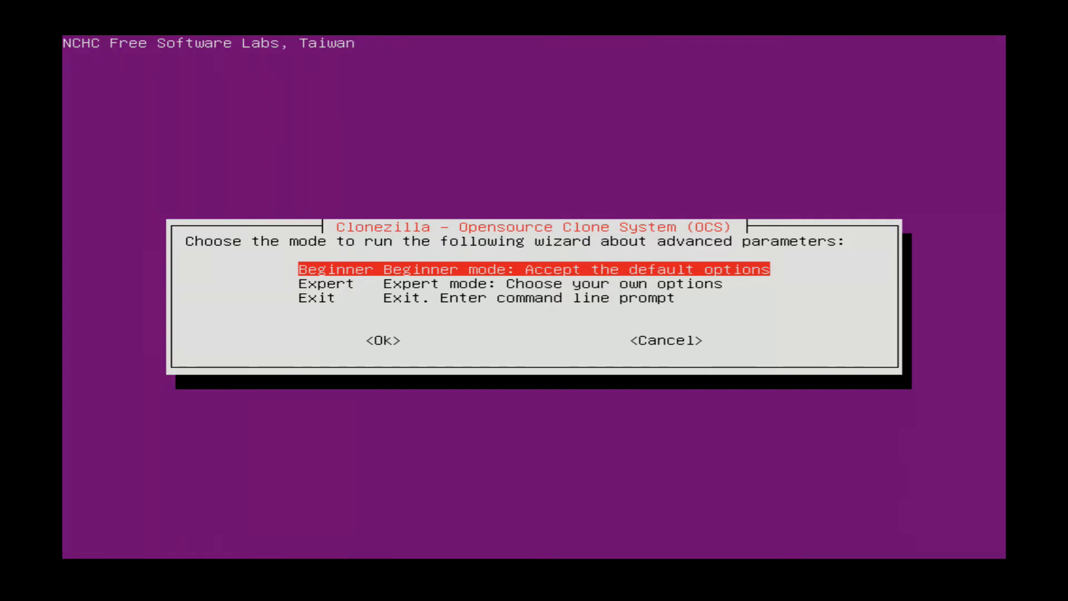
# Use Beginner mode in savedisk mode and name the saved image 2021-01-01-Windows-10-Pro-20H2.
pyautogui.press('Return')
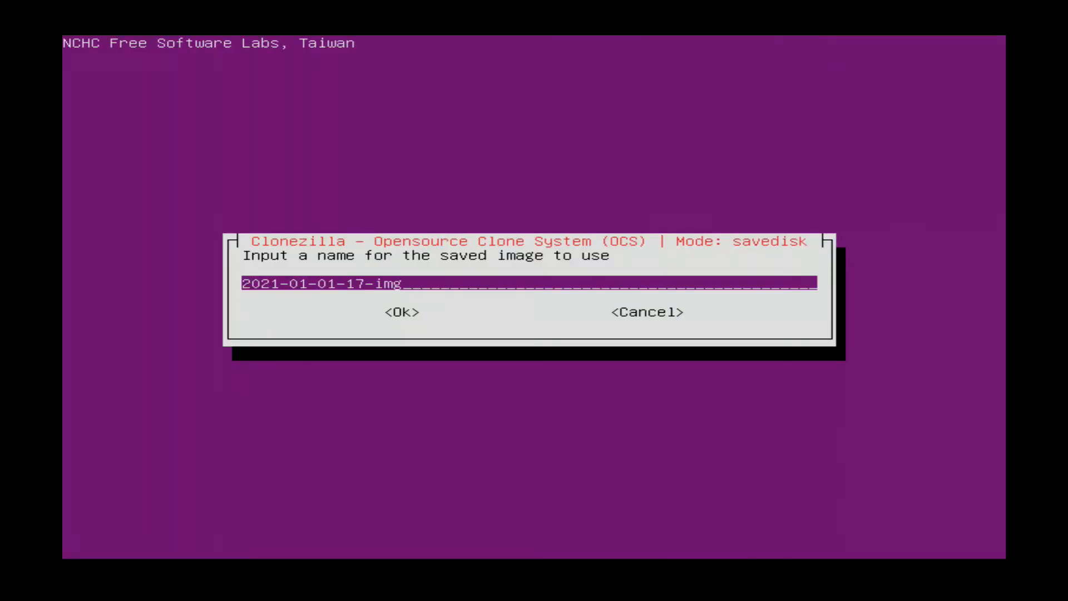
pyautogui.press('BackSpace')
pyautogui.press('BackSpace')
pyautogui.press('BackSpace')
pyautogui.press('BackSpace')
pyautogui.press('BackSpace')
pyautogui.press('BackSpace')
pyautogui.write('Windows-10')
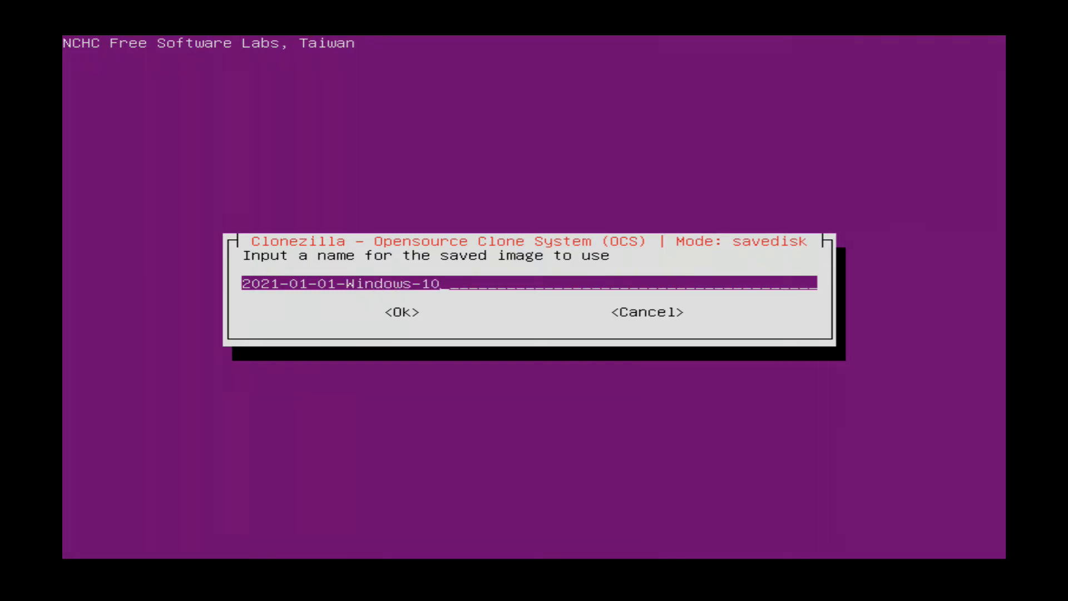
pyautogui.write('-Pro-')
pyautogui.write('20H2')
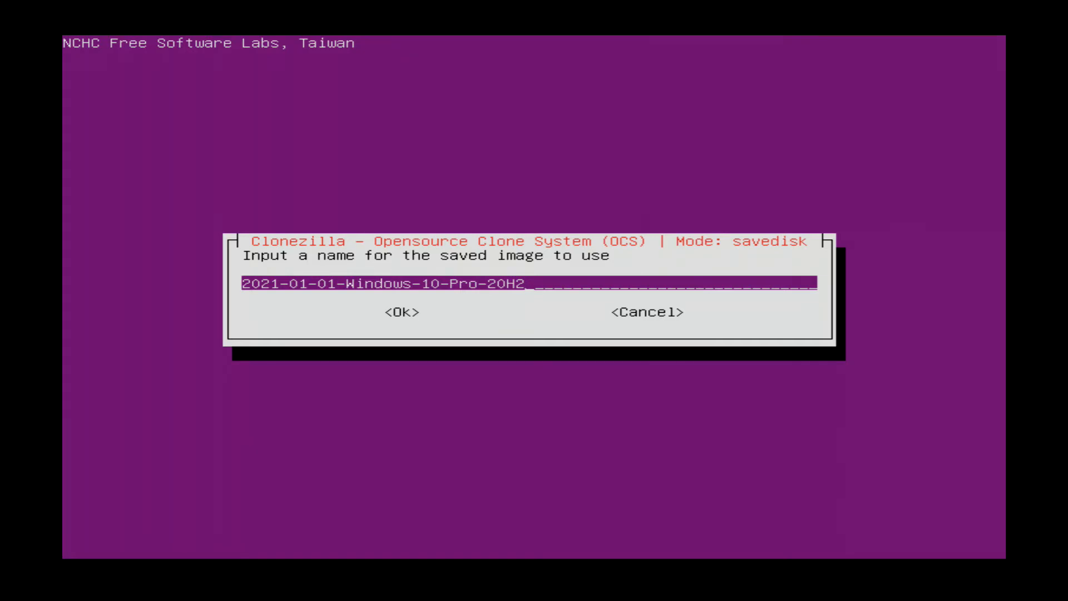
pyautogui.press('Tab')
pyautogui.press('Return')
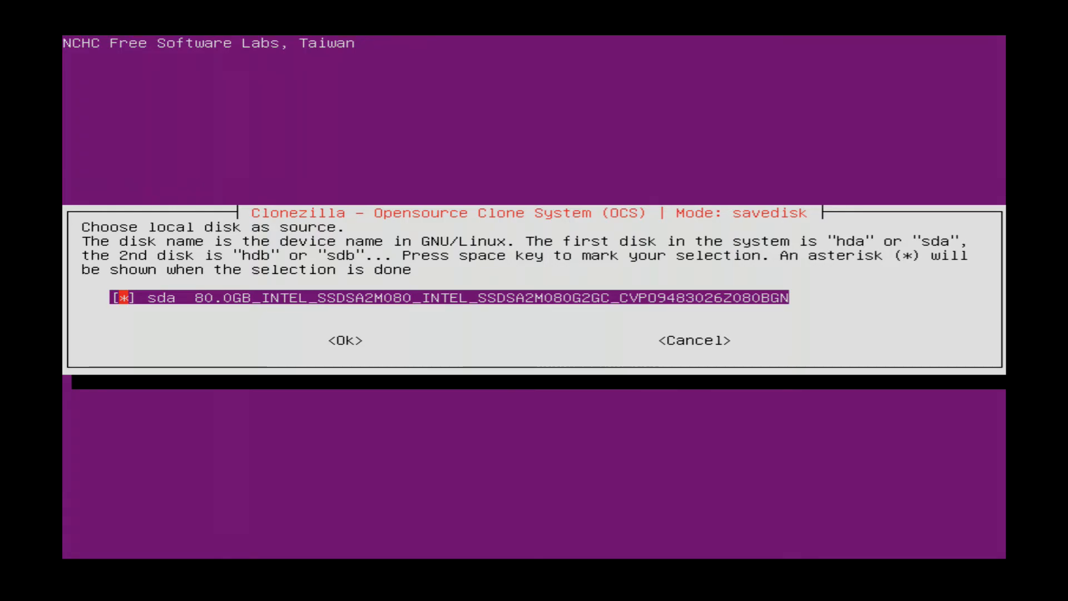
# Mark the 80.0GB Intel disk sda as the source disk and confirm the selection.
pyautogui.press('space')
pyautogui.press('space')
pyautogui.press('Tab')
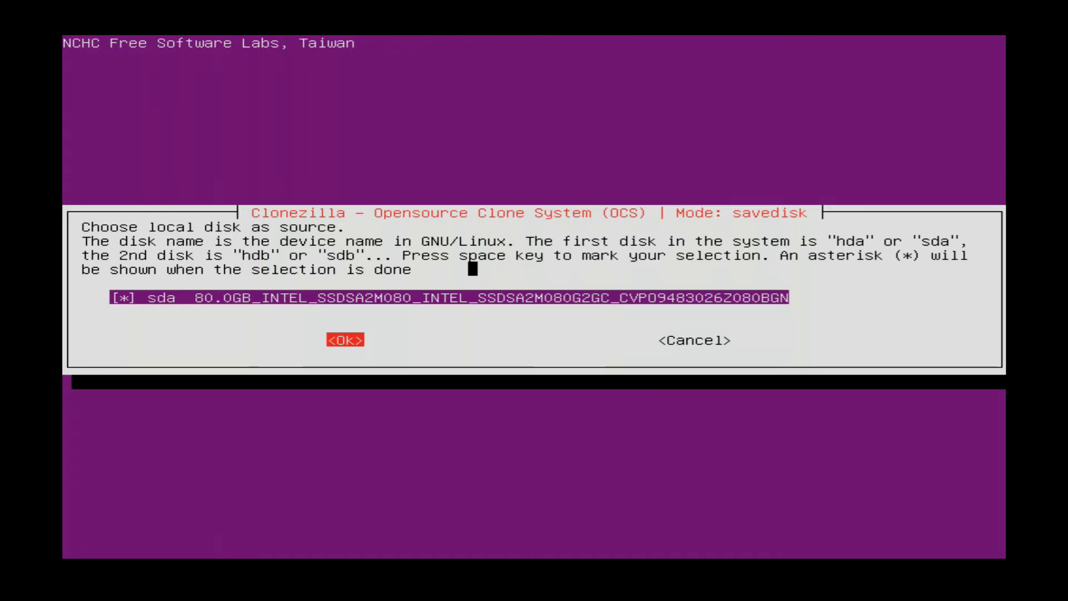
pyautogui.press('Return')
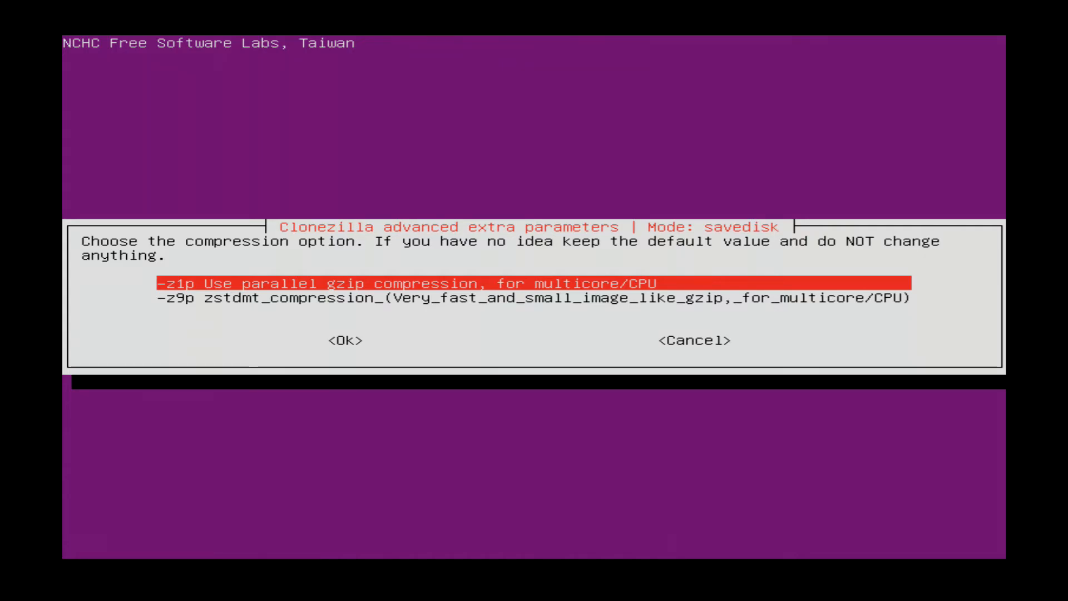
# Keep parallel gzip compression (-z1p) and skip checking or repairing the source file system (-sfsck).
pyautogui.press('Tab')
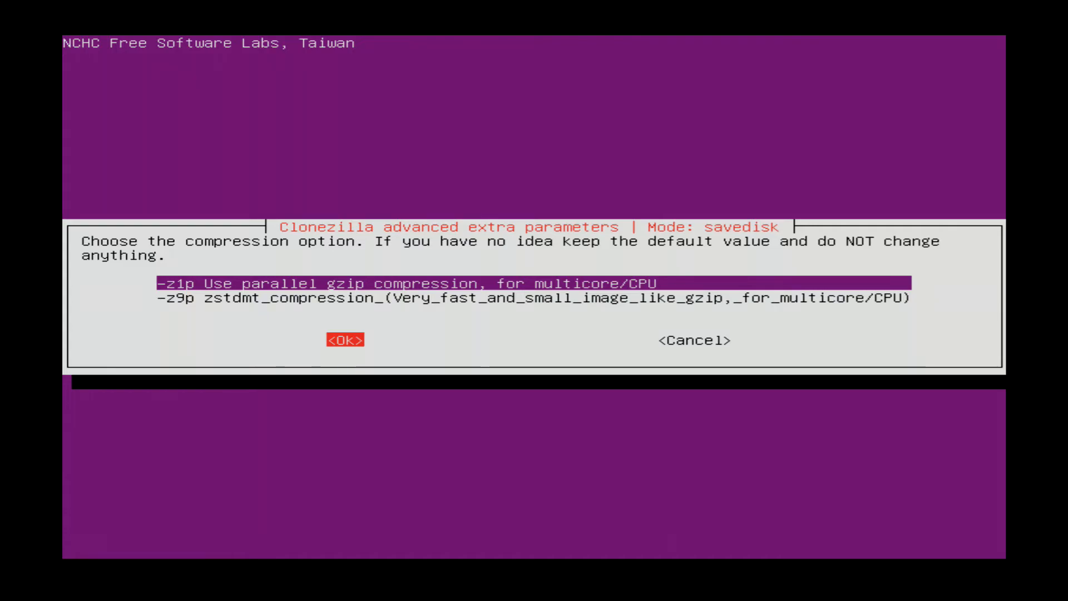
pyautogui.press('Return')
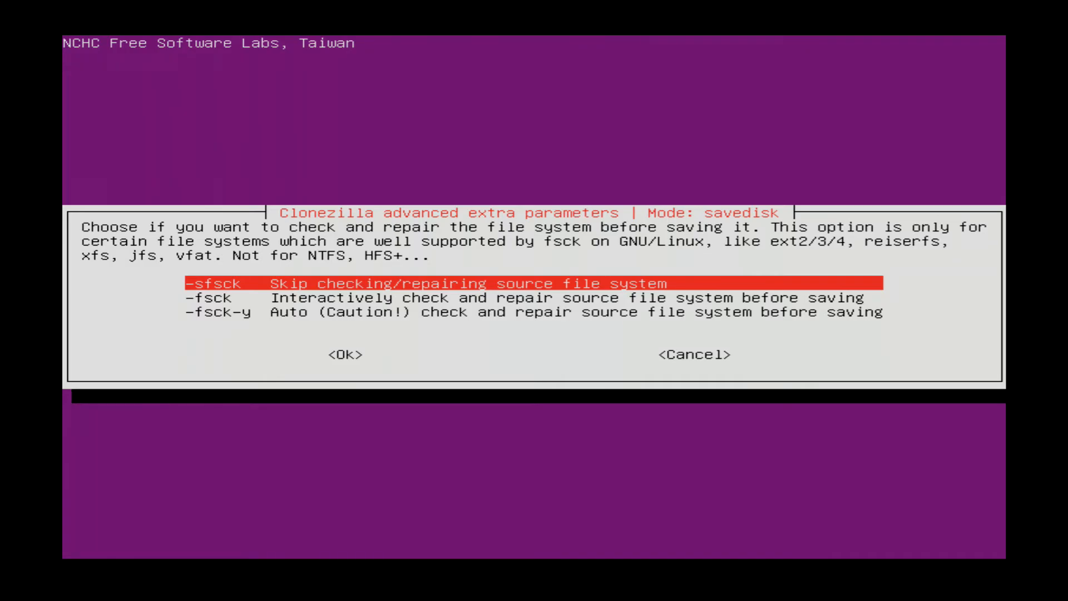
pyautogui.press('Tab')
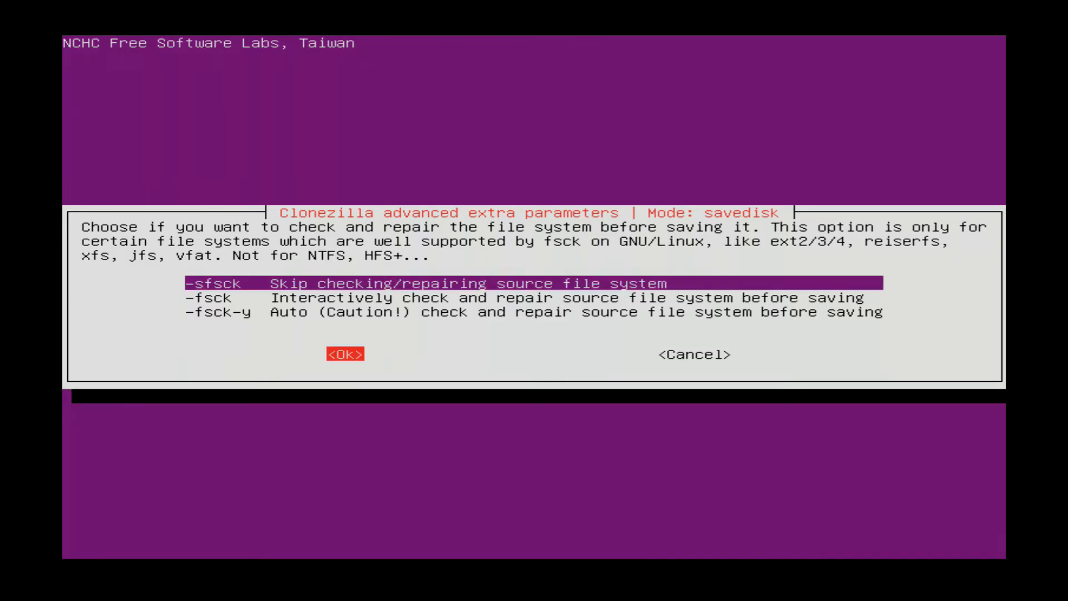
pyautogui.press('Return')
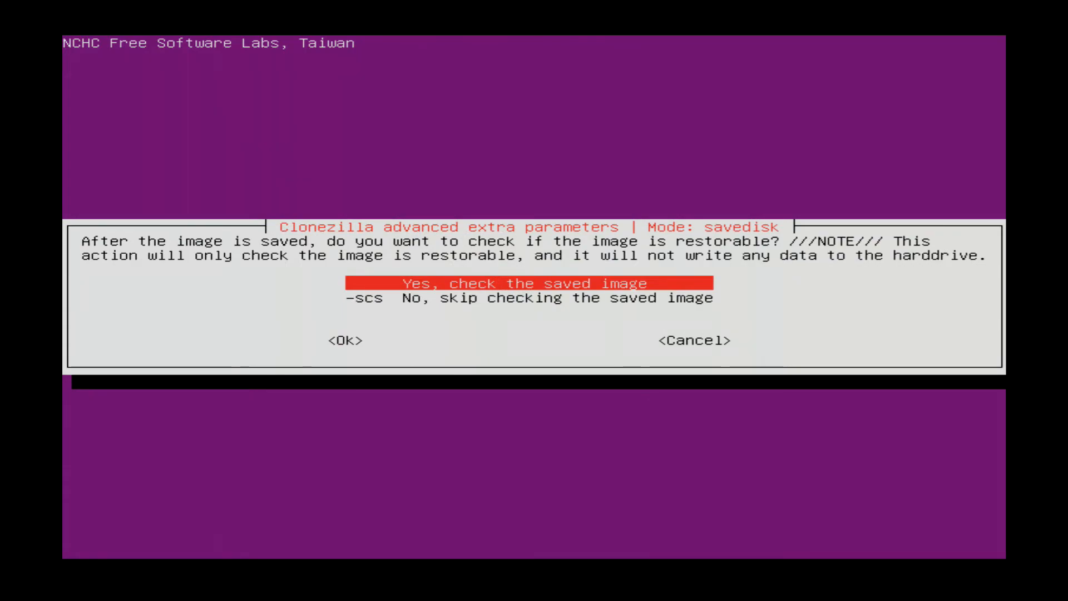
# Choose to skip checking the saved image (-scs) and confirm.
pyautogui.press('Down')
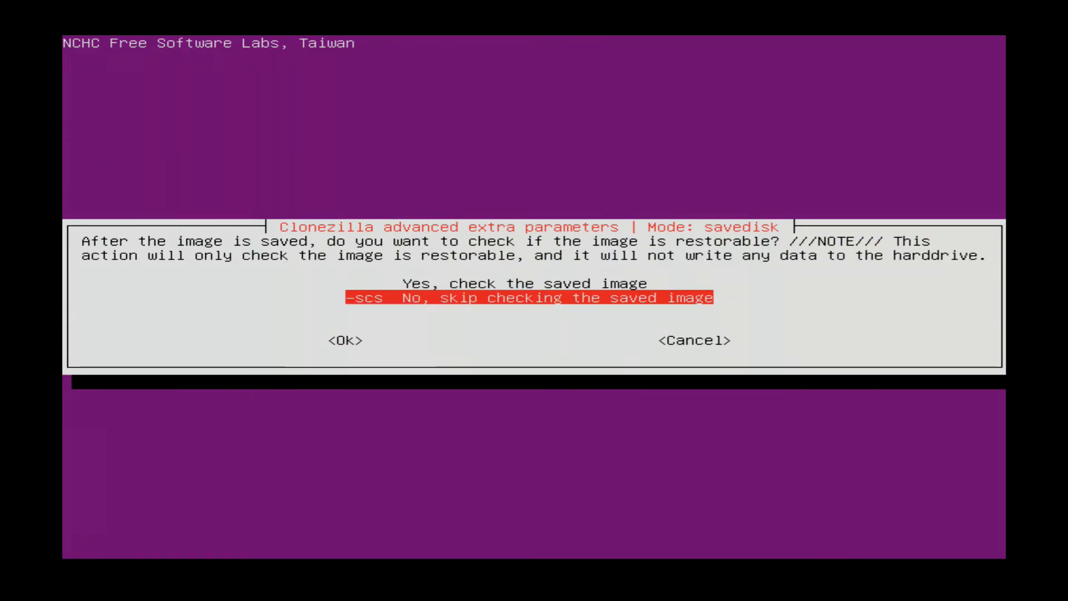
pyautogui.press('Tab')
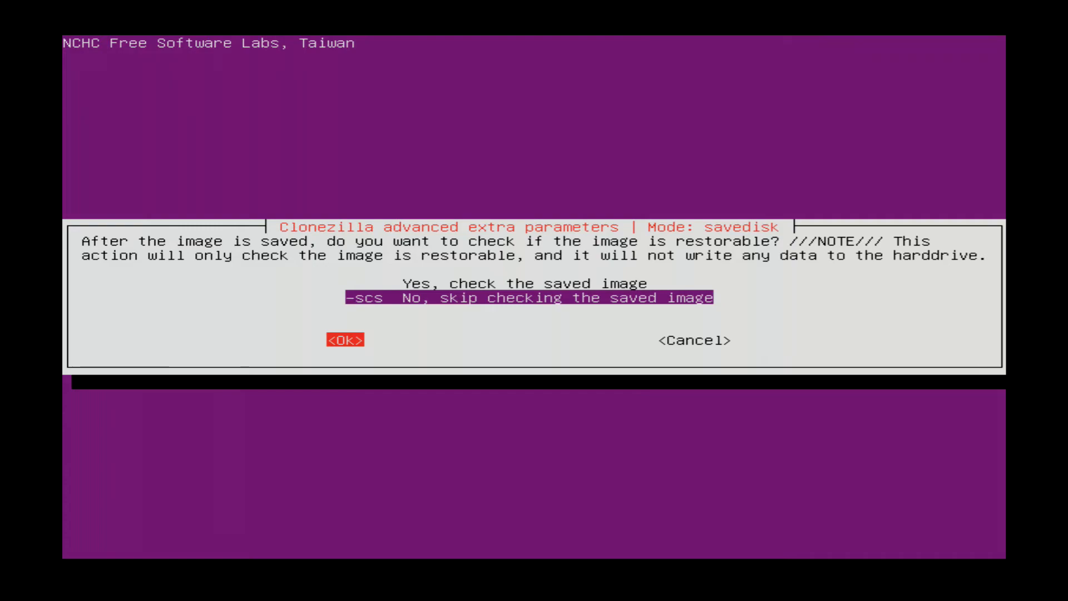
pyautogui.press('Return')
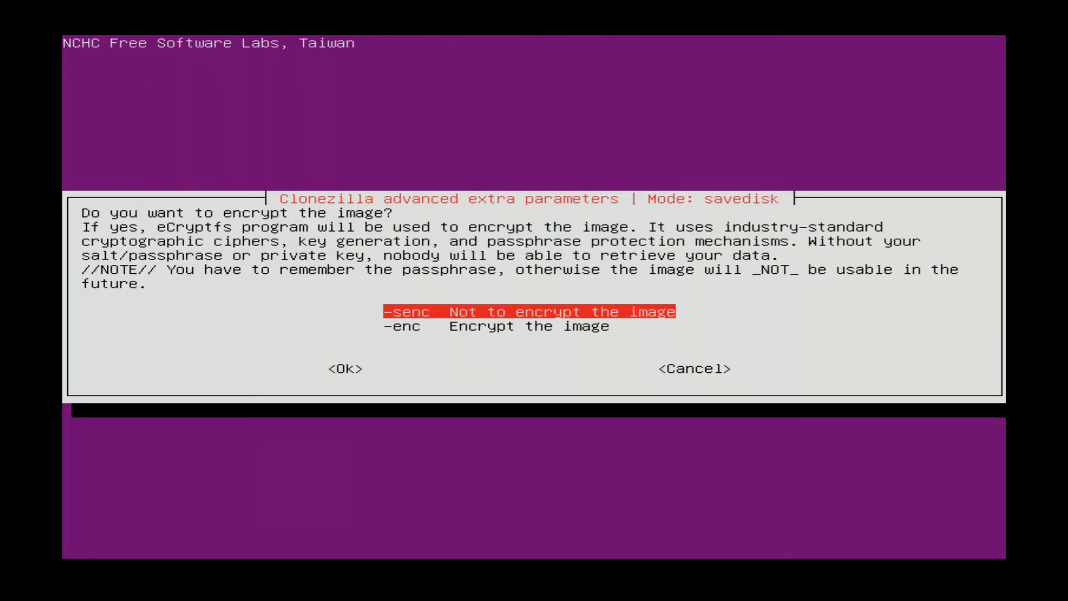
# Leave the image unencrypted (-senc) and set the action after completion to shutdown (-p poweroff).
pyautogui.press('Tab')
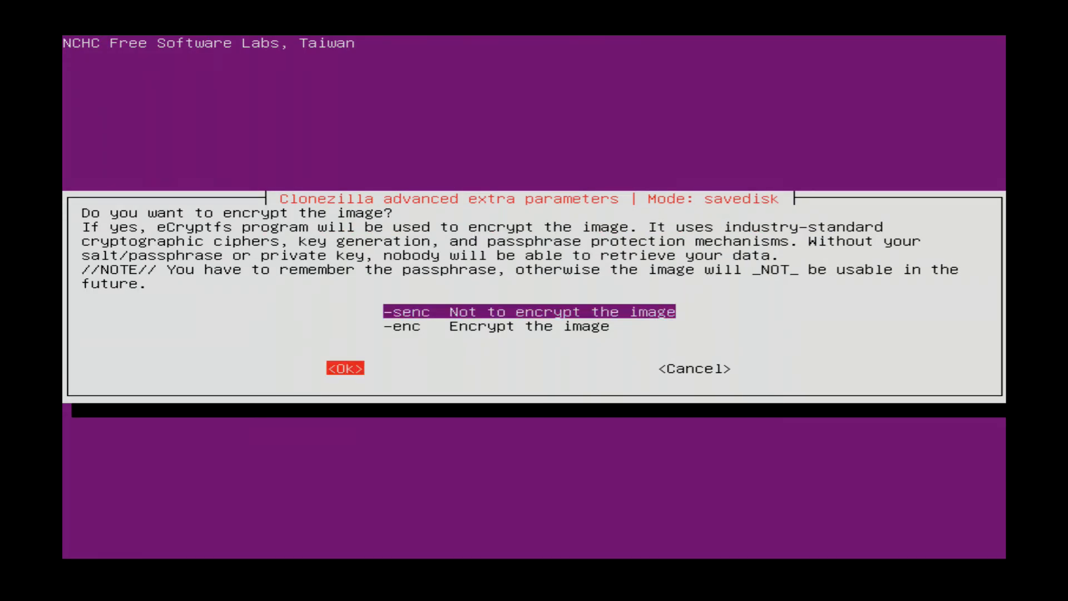
pyautogui.press('Return')
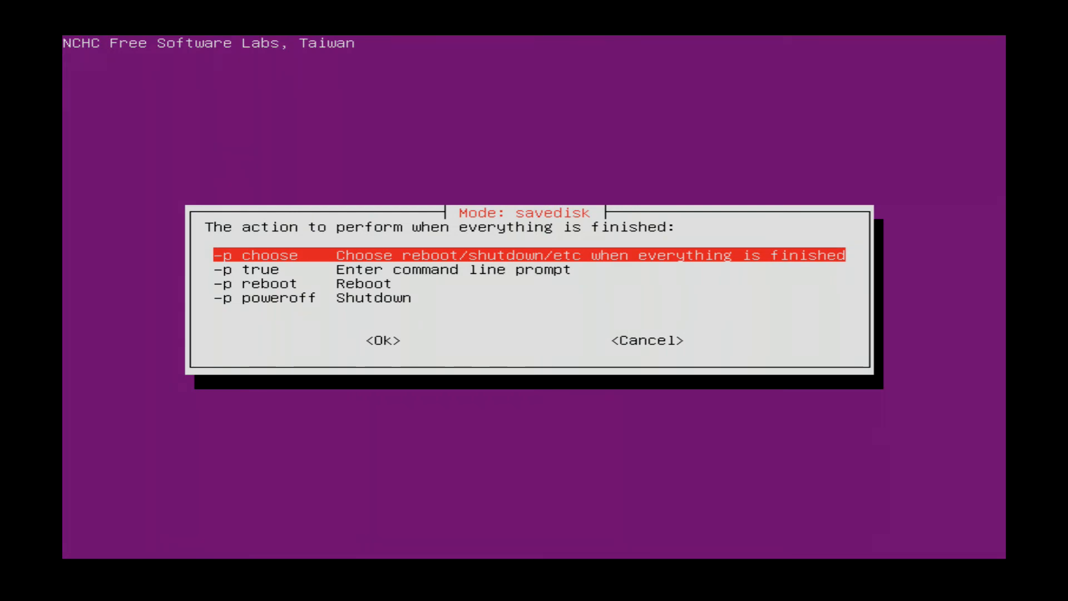
pyautogui.press('Down')
pyautogui.press('Down')
pyautogui.press('Down')
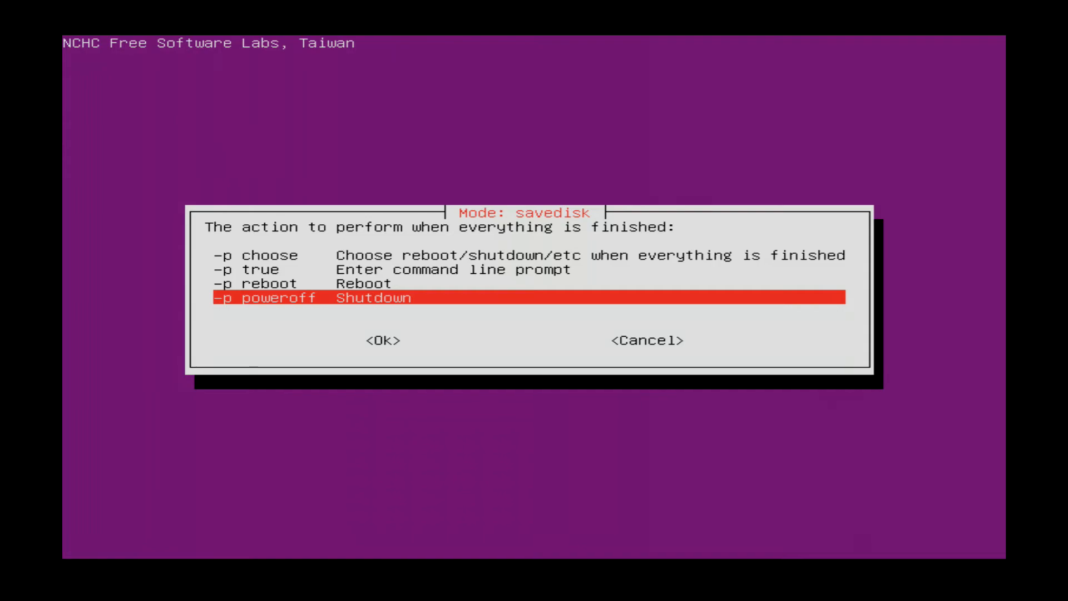
pyautogui.press('Tab')
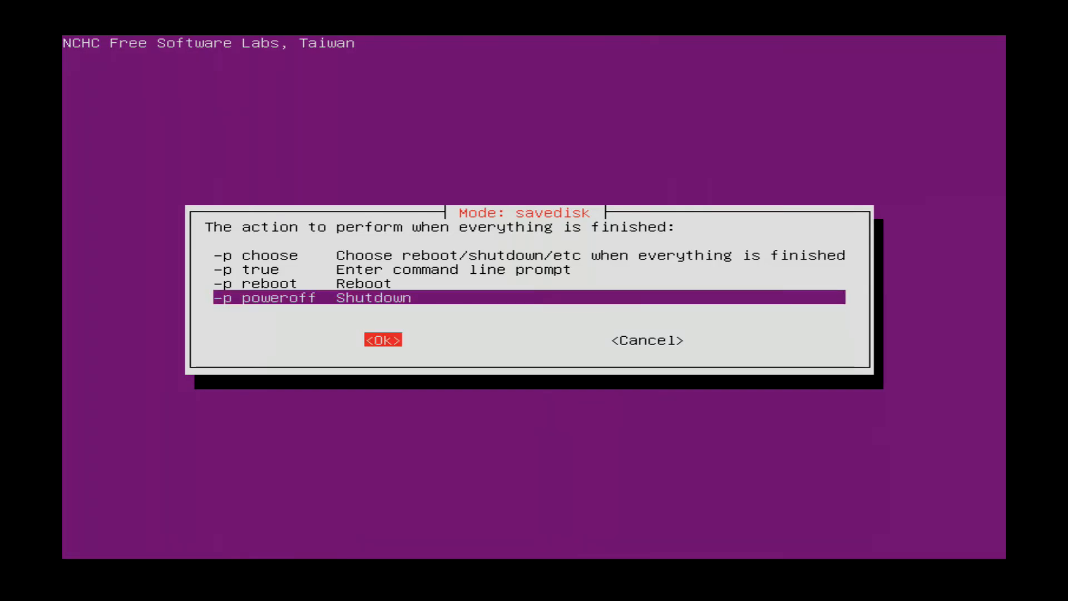
pyautogui.press('Return')
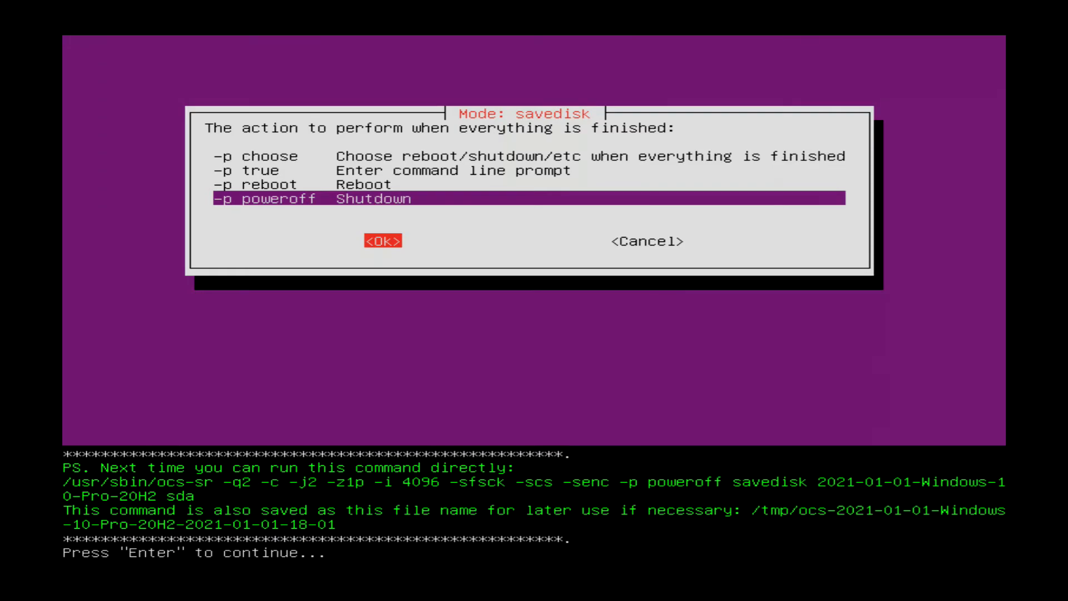
# Start and confirm saving disk sda to /home/partimag/2021-01-01-Windows-10-Pro-20H2, and let the machine power down once the live medium is removed.
pyautogui.press('Return')
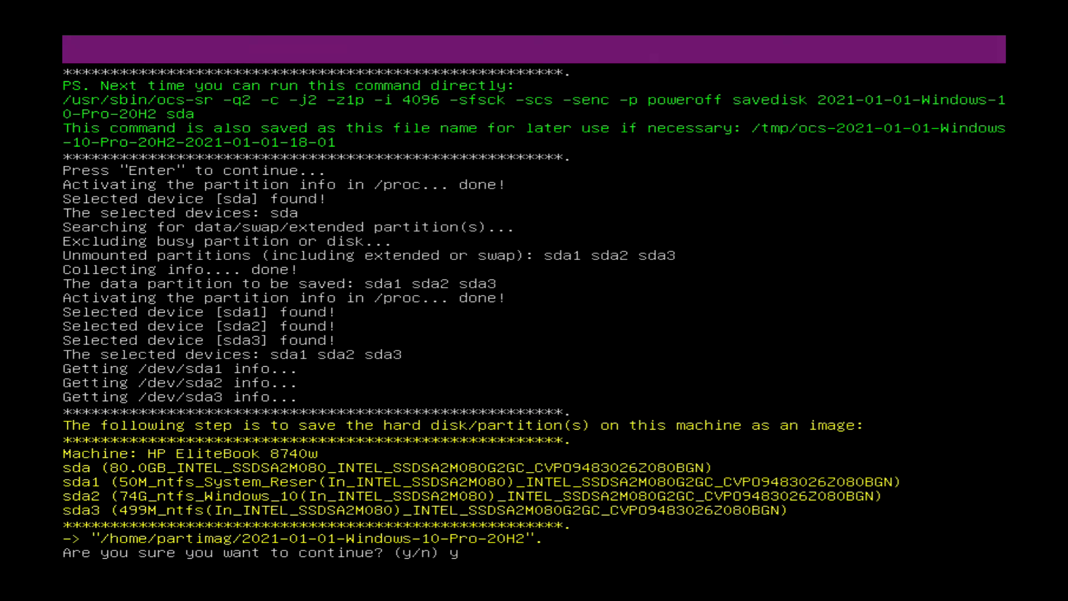
pyautogui.press('Return')
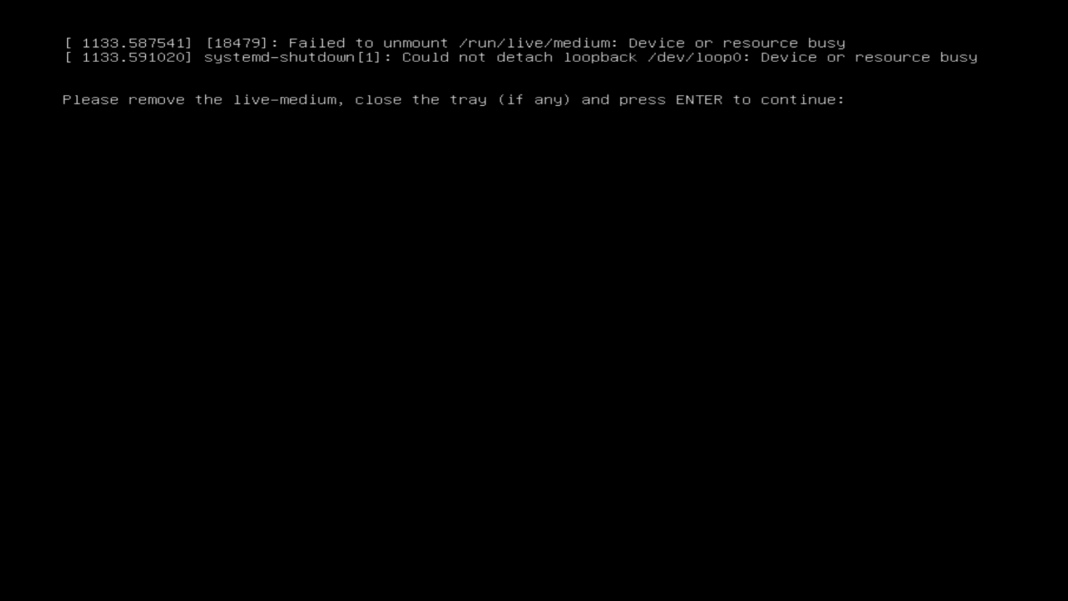
pyautogui.press('Return')
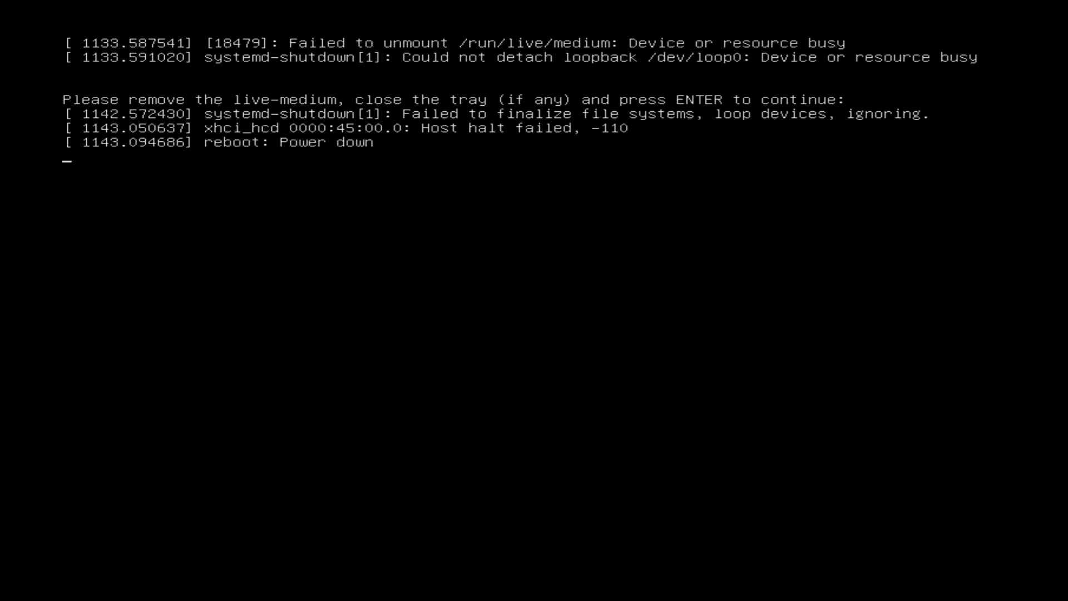